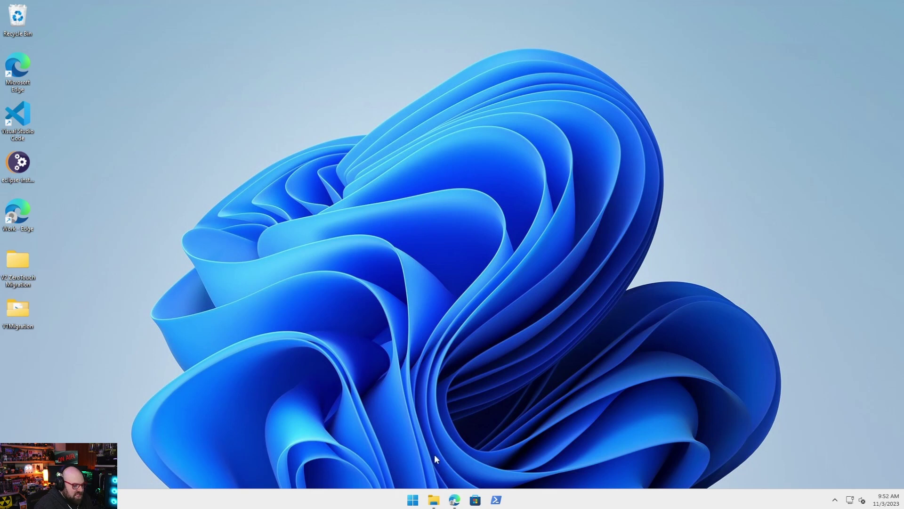
Bring Edge forward and scroll through the Microsoft-Win32-Content-Prep-Tool README's sample commands.
{"action": "left_click", "coordinate": [454, 500]}
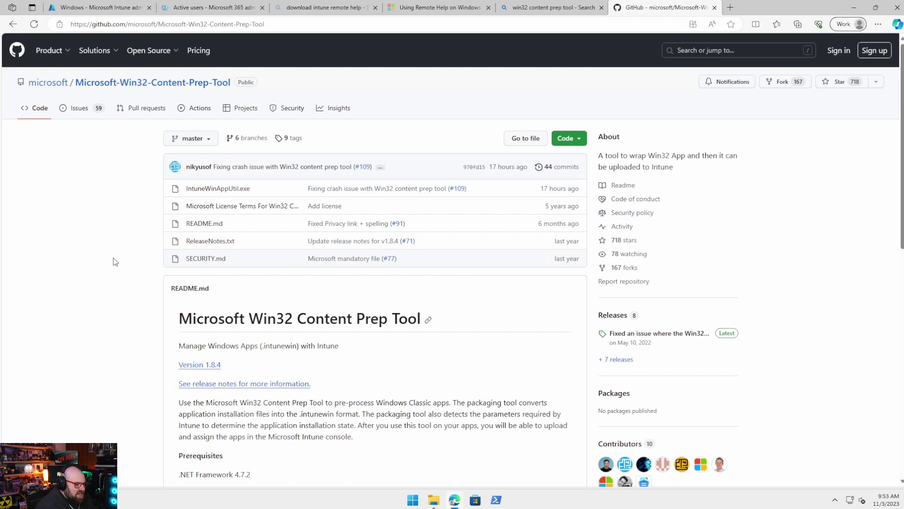
{"action": "scroll", "coordinate": [114, 261], "scroll_direction": "down", "scroll_amount": 8}
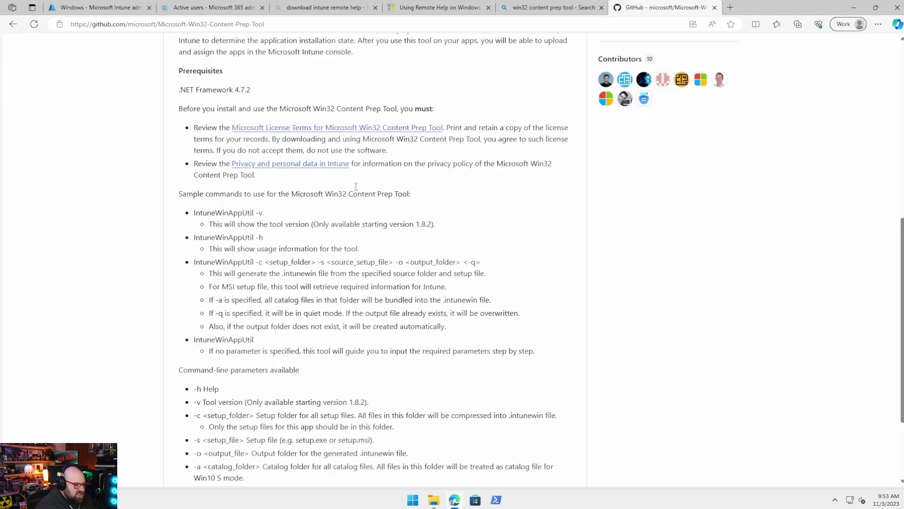
{"action": "scroll", "coordinate": [355, 186], "scroll_direction": "down", "scroll_amount": 2}
{"action": "scroll", "coordinate": [376, 170], "scroll_direction": "up", "scroll_amount": 10}
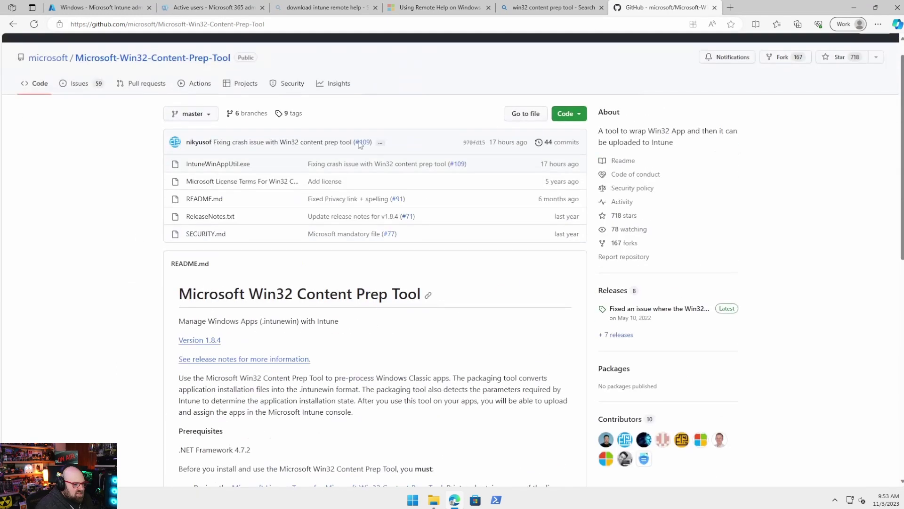
In File Explorer, open the Microsoft-Win32-Content-Prep-Tool-master folder on Local Disk (C:).
{"action": "left_click", "coordinate": [430, 502]}
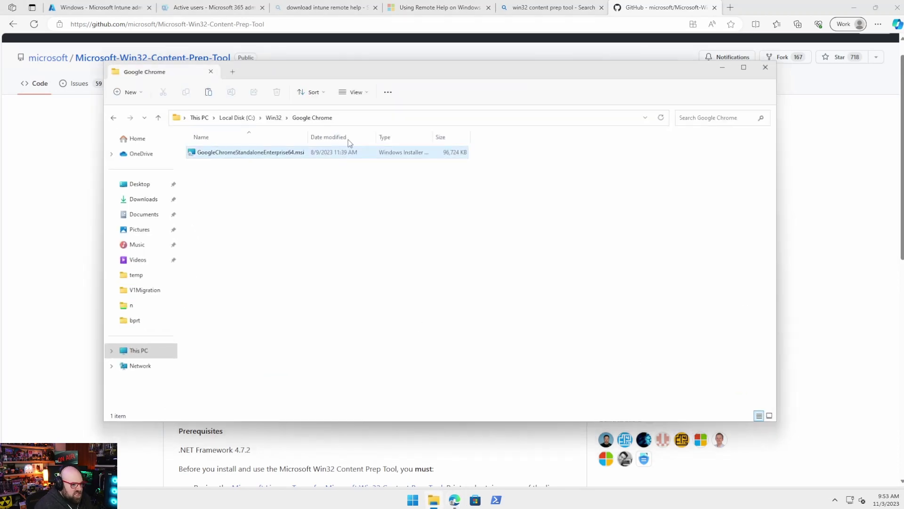
{"action": "left_click", "coordinate": [232, 118]}
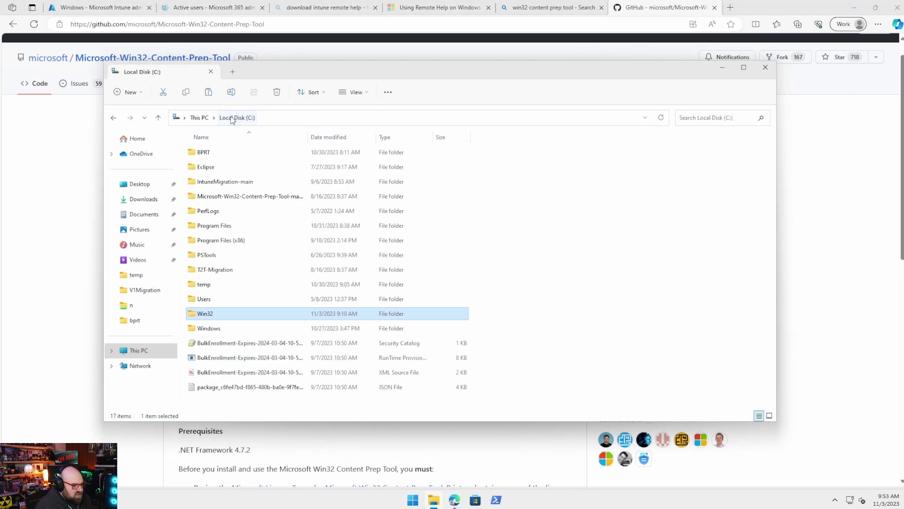
{"action": "left_click", "coordinate": [221, 198]}
{"action": "double_click", "coordinate": [267, 199]}
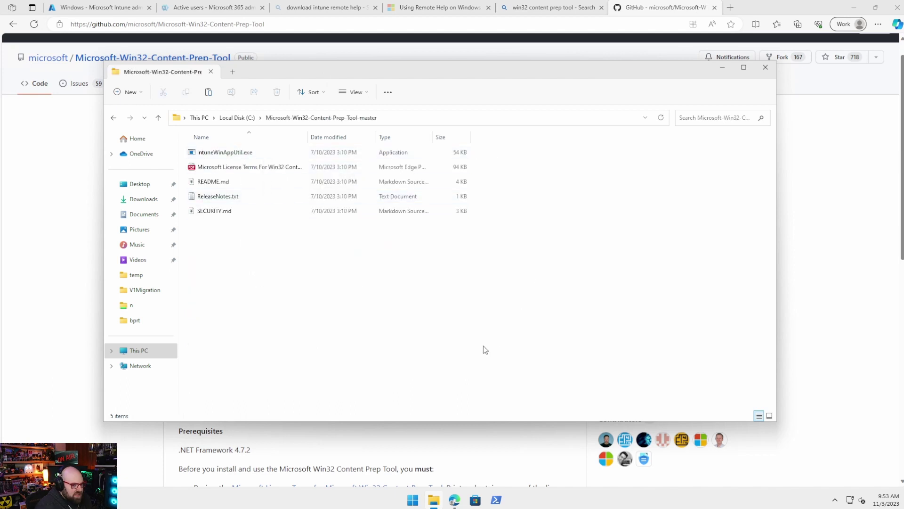
Browse to C:\Win32\Google Chrome and widen the Name column to show the full .msi name.
{"action": "left_click", "coordinate": [854, 7]}
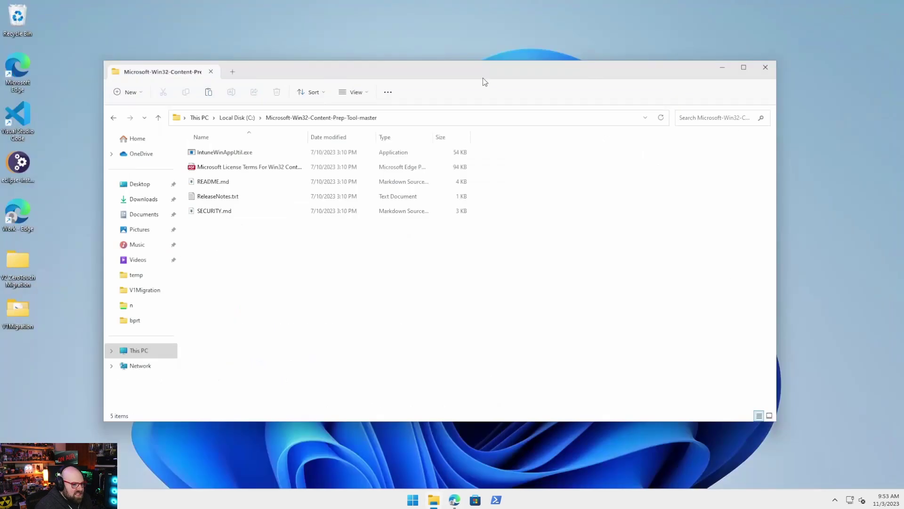
{"action": "left_click_drag", "start_coordinate": [478, 66], "coordinate": [498, 71]}
{"action": "left_click", "coordinate": [278, 115]}
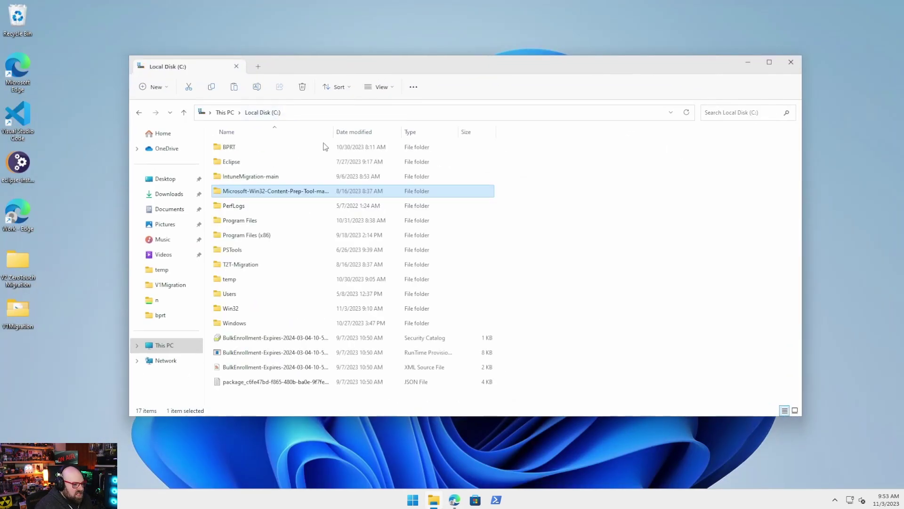
{"action": "double_click", "coordinate": [243, 308]}
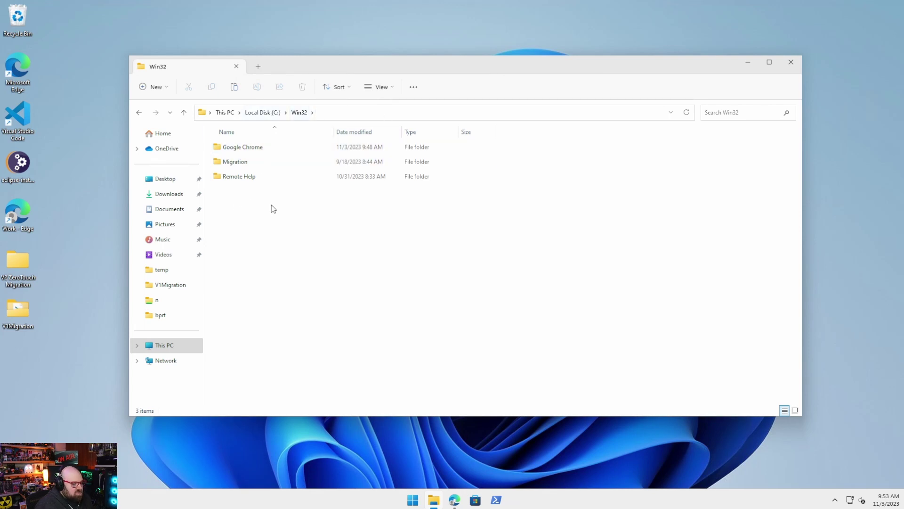
{"action": "double_click", "coordinate": [249, 146]}
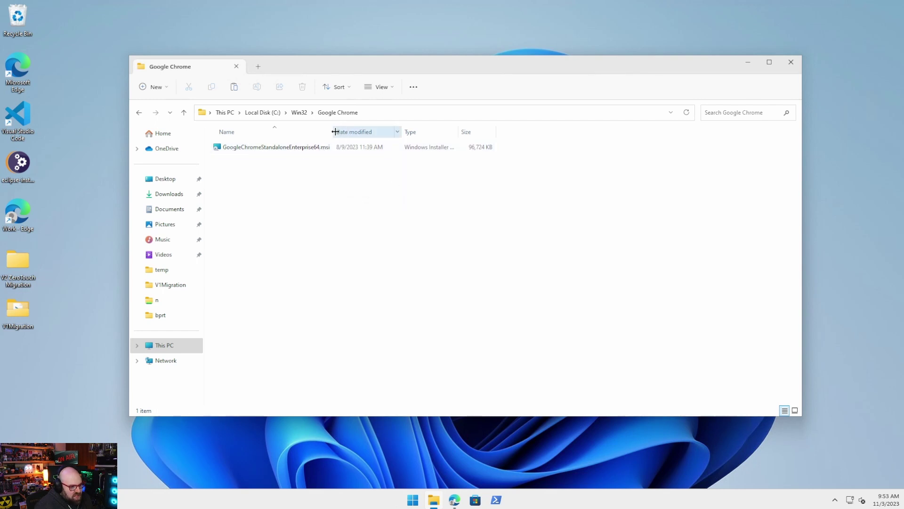
{"action": "left_click_drag", "start_coordinate": [333, 132], "coordinate": [392, 132]}
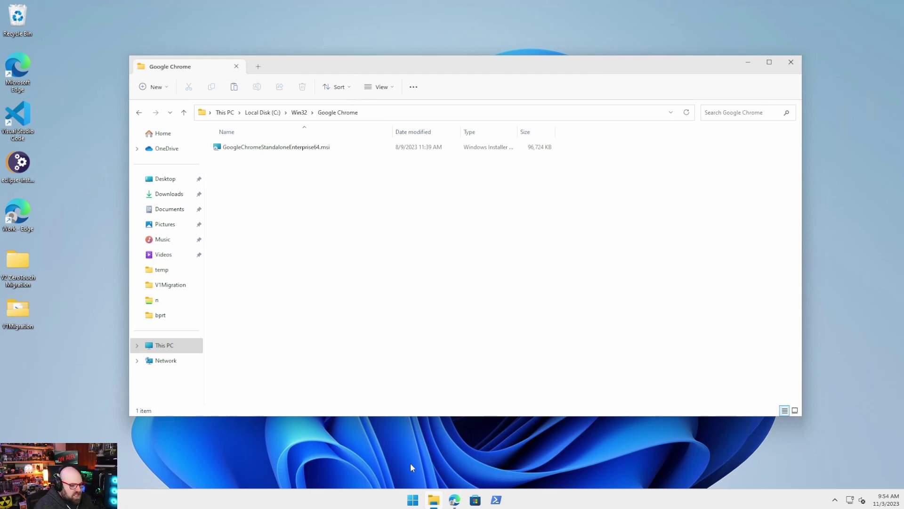
Launch Command Prompt as administrator and run IntuneWinAppUtil.exe from the Content Prep Tool folder.
{"action": "left_click", "coordinate": [408, 503]}
{"action": "type", "text": "cmd"}
{"action": "key", "text": "ctrl+shift+Return"}
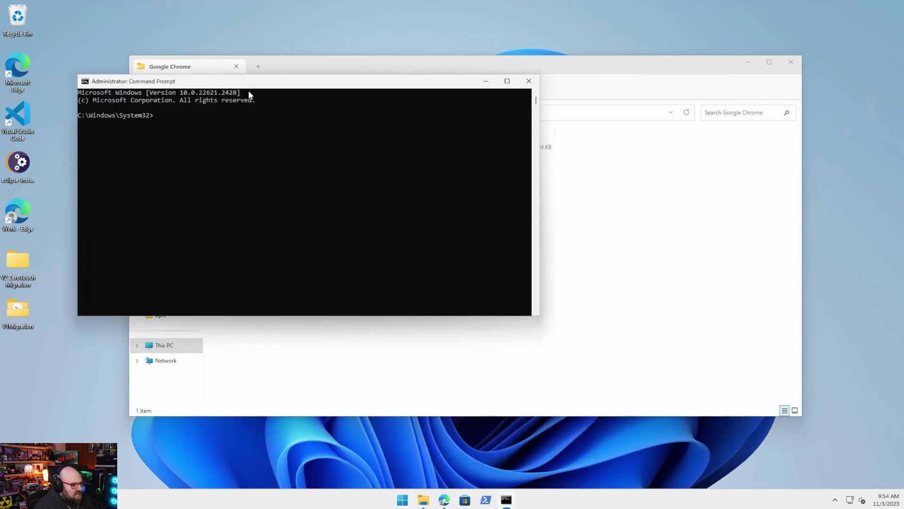
{"action": "scroll", "coordinate": [241, 198], "scroll_direction": "up", "scroll_amount": 3}
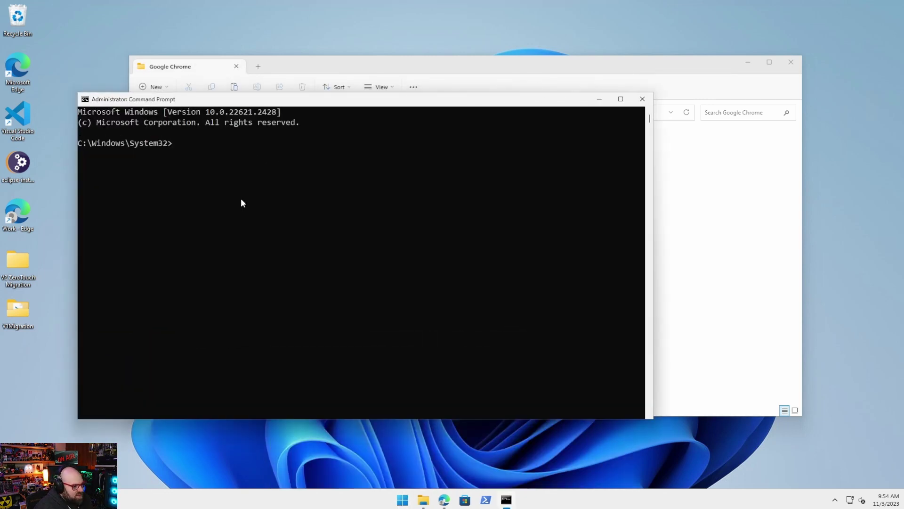
{"action": "left_click", "coordinate": [241, 199]}
{"action": "left_click_drag", "start_coordinate": [202, 103], "coordinate": [196, 136]}
{"action": "left_click", "coordinate": [171, 213]}
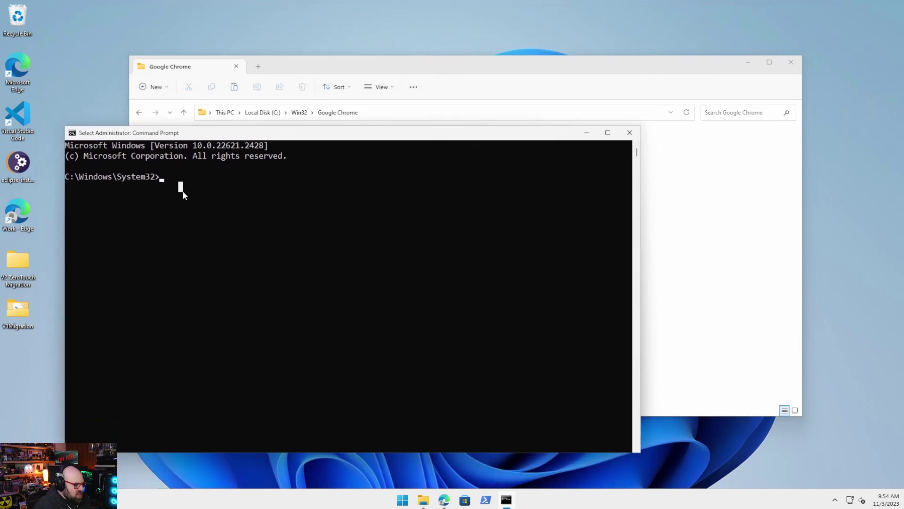
{"action": "type", "text": "C:\\M"}
{"action": "key", "text": "Tab"}
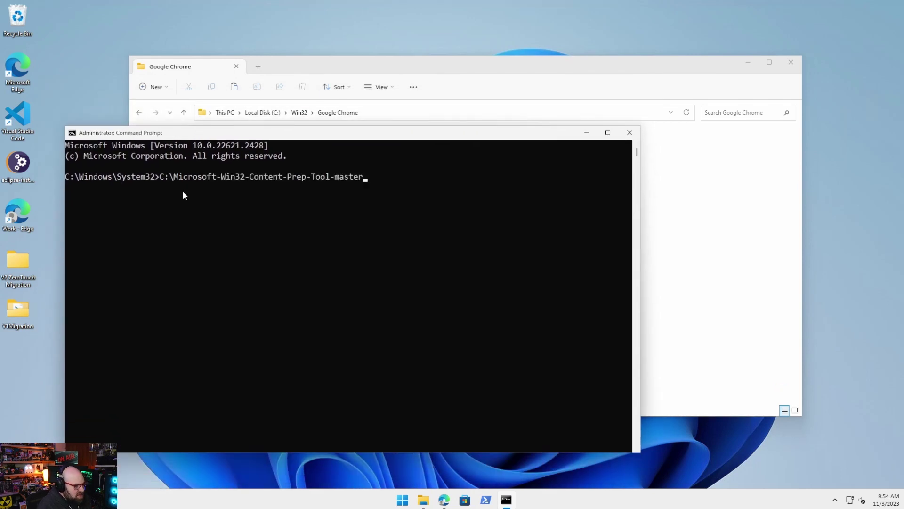
{"action": "type", "text": "\\I"}
{"action": "key", "text": "Tab"}
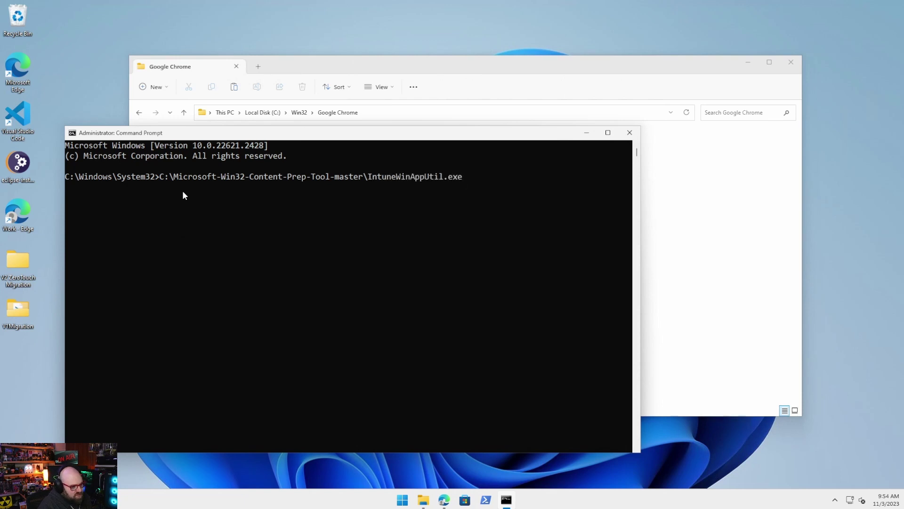
{"action": "key", "text": "Return"}
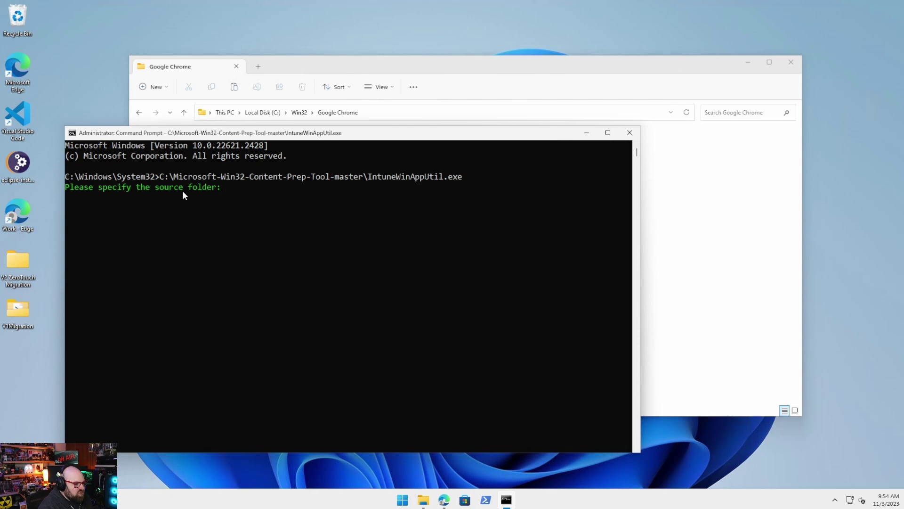
Paste C:\Win32\Google Chrome as the source folder.
{"action": "left_click_drag", "start_coordinate": [331, 70], "coordinate": [345, 42]}
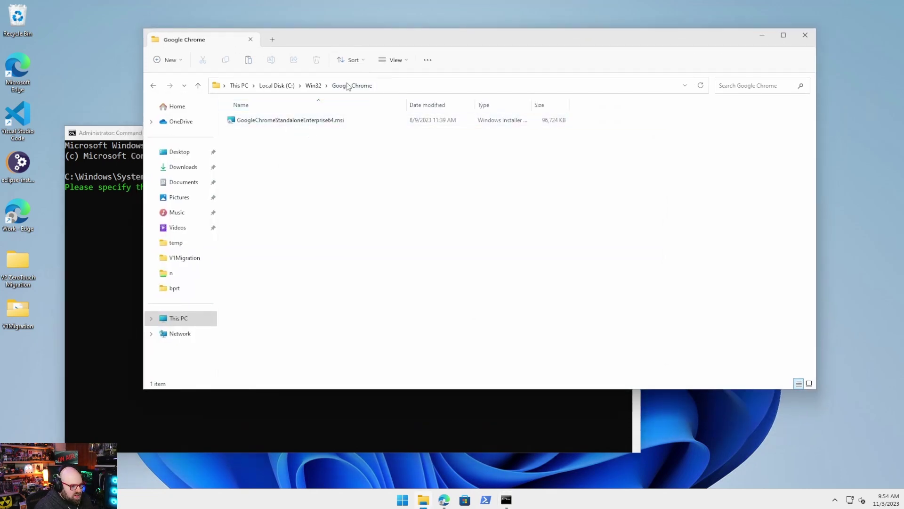
{"action": "left_click", "coordinate": [395, 88]}
{"action": "key", "text": "ctrl+c"}
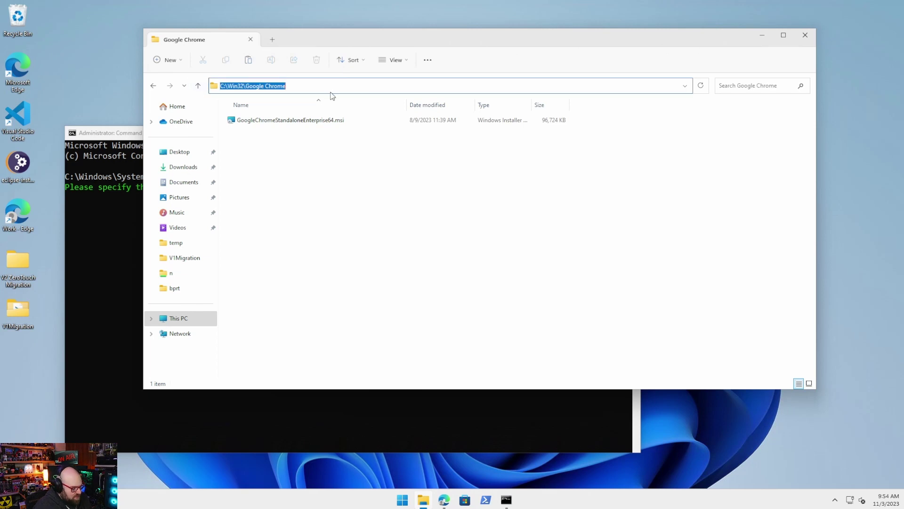
{"action": "left_click", "coordinate": [79, 247]}
{"action": "key", "text": "ctrl+v"}
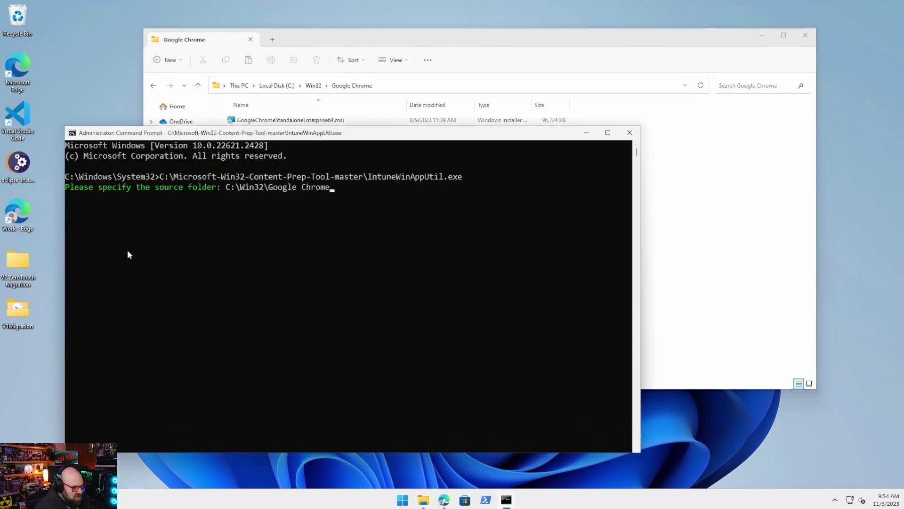
{"action": "key", "text": "Return"}
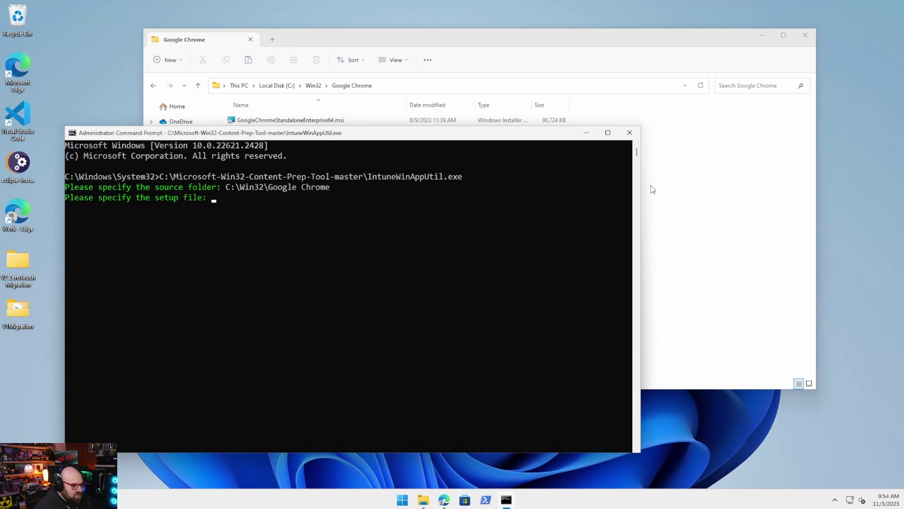
Enter GoogleChromeStandaloneEnterprise64.msi as the setup file and recall the folder at the output prompt.
{"action": "left_click", "coordinate": [688, 200]}
{"action": "left_click", "coordinate": [330, 122]}
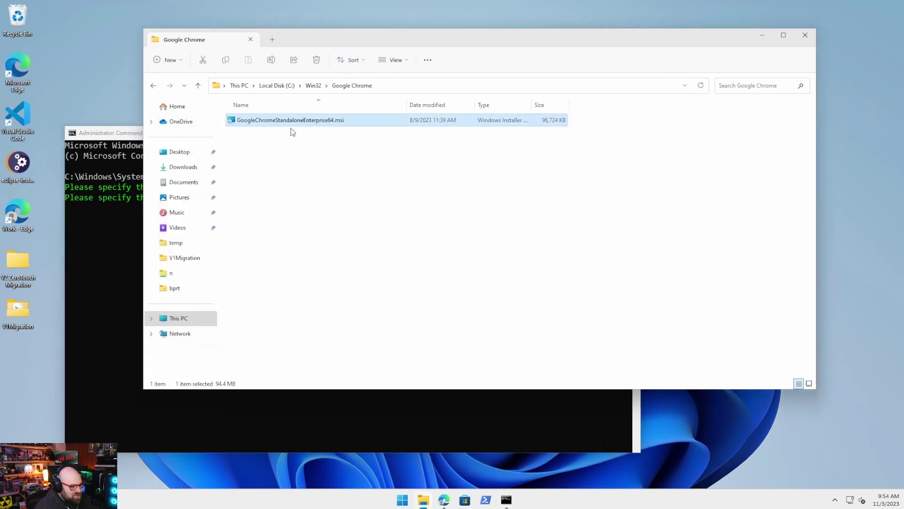
{"action": "left_click", "coordinate": [268, 120]}
{"action": "key", "text": "ctrl+a"}
{"action": "key", "text": "ctrl+c"}
{"action": "key", "text": "Escape"}
{"action": "left_click", "coordinate": [84, 240]}
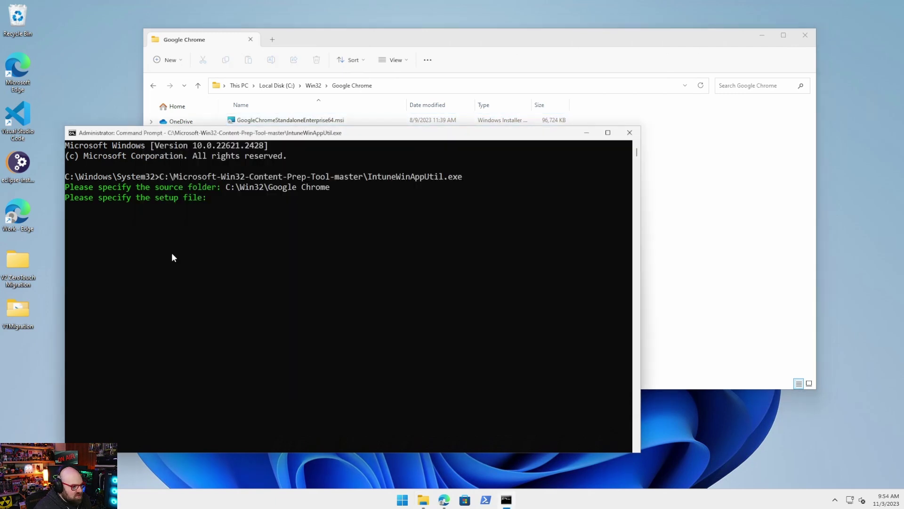
{"action": "right_click", "coordinate": [170, 252]}
{"action": "key", "text": "Return"}
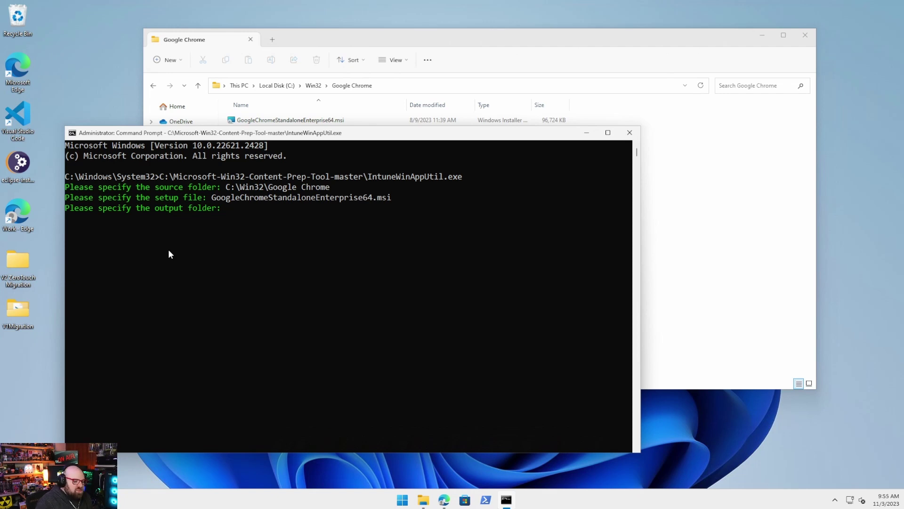
{"action": "key", "text": "Up"}
{"action": "key", "text": "Up"}
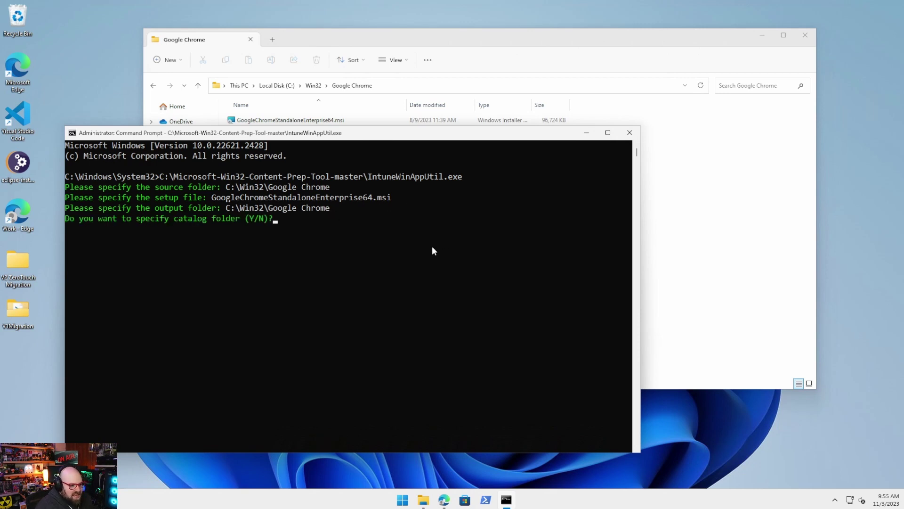
{"action": "left_click_drag", "start_coordinate": [283, 133], "coordinate": [277, 141]}
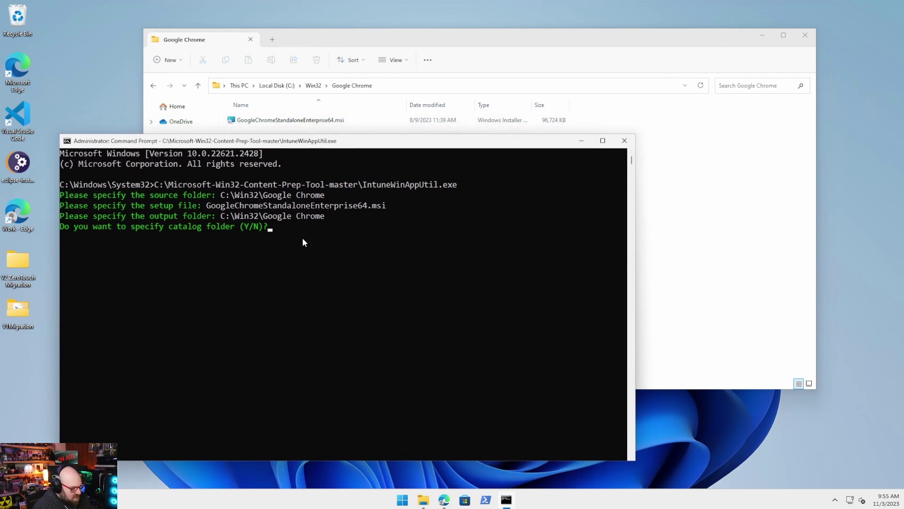
Abort the tool, clear the console with cls, and start a command calling IntuneWinAppUtil.exe.
{"action": "key", "text": "ctrl+c"}
{"action": "type", "text": "cls"}
{"action": "key", "text": "Return"}
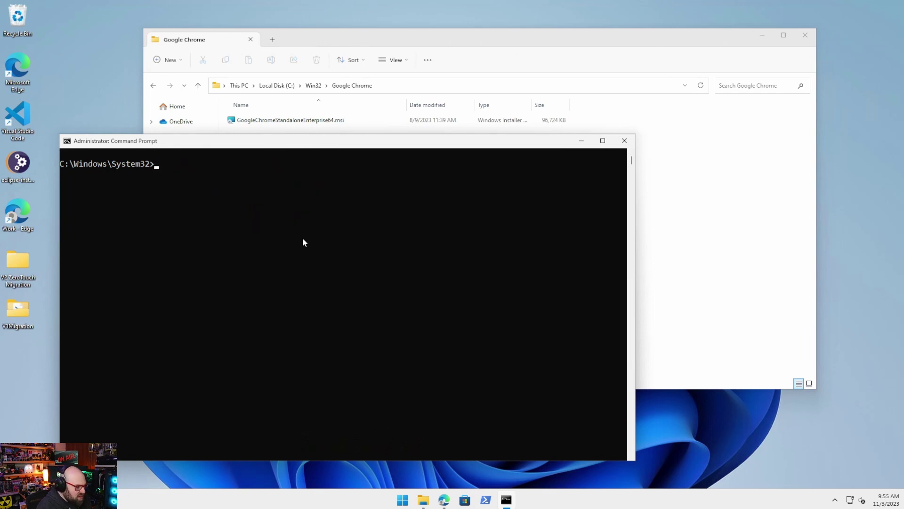
{"action": "left_click_drag", "start_coordinate": [284, 146], "coordinate": [284, 159]}
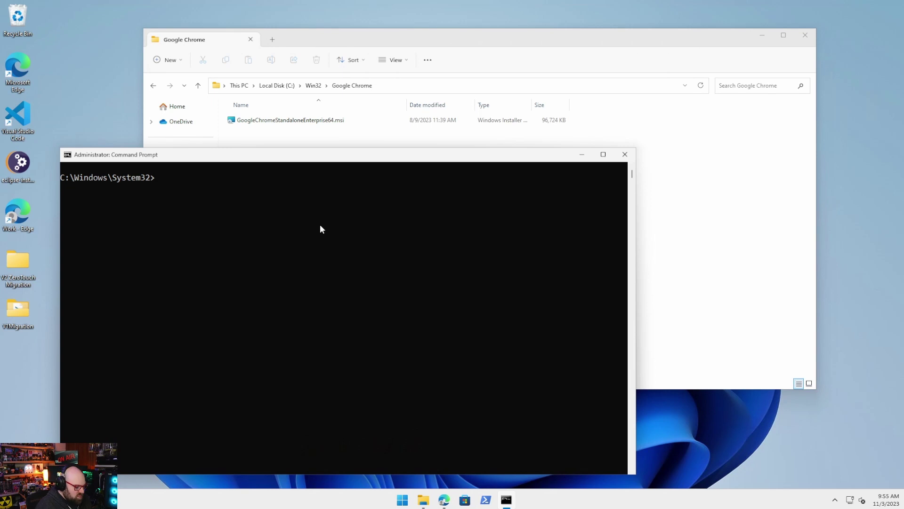
{"action": "type", "text": "C:\\Mic"}
{"action": "key", "text": "Tab"}
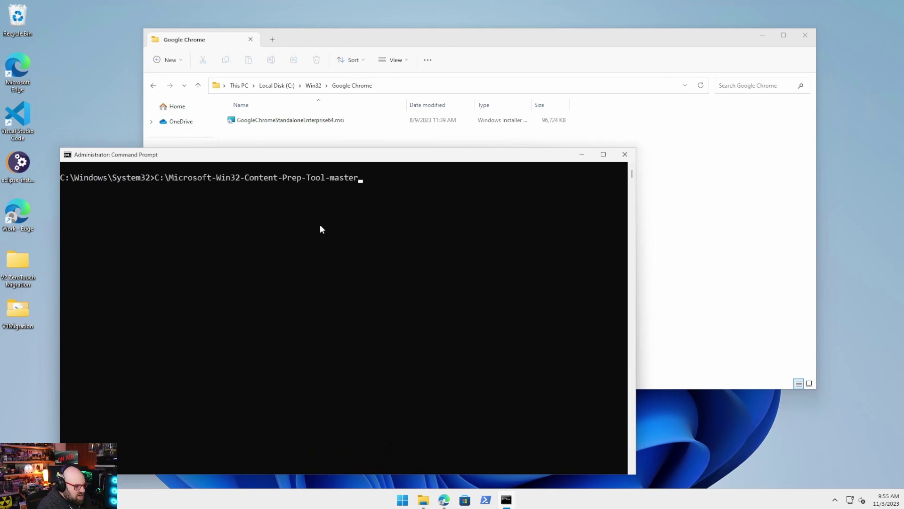
{"action": "type", "text": "\\"}
{"action": "key", "text": "Tab"}
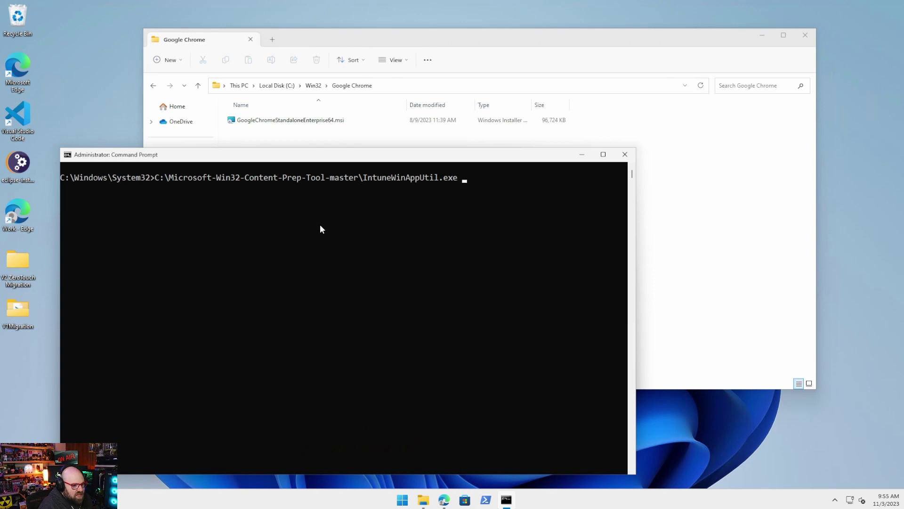
Add -c "C:\Win32\Google Chrome" and -s GoogleChromeStandaloneEnterprise64.msi to the command.
{"action": "type", "text": "-c"}
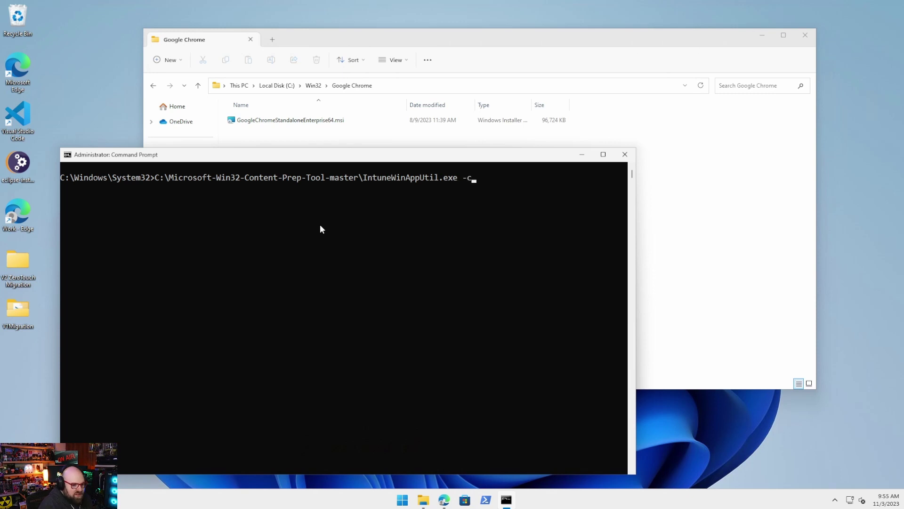
{"action": "type", "text": " C:\\Win32\\"}
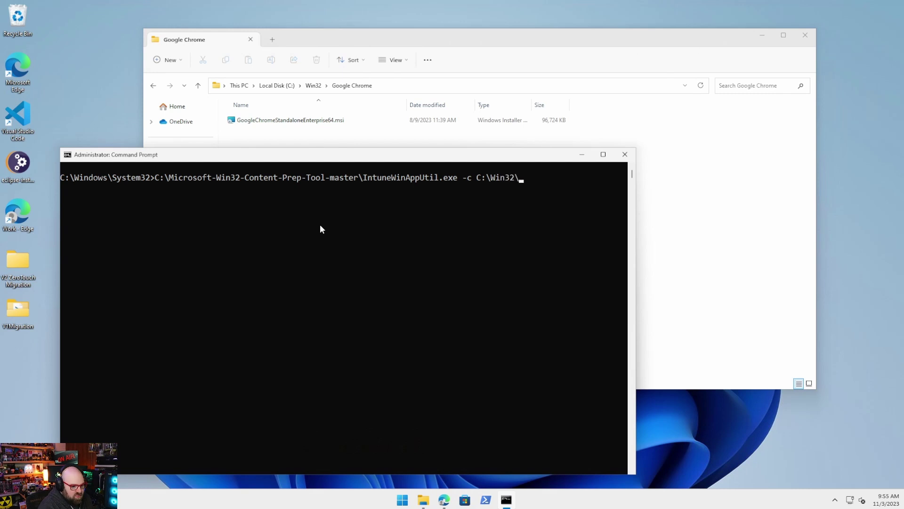
{"action": "key", "text": "Tab"}
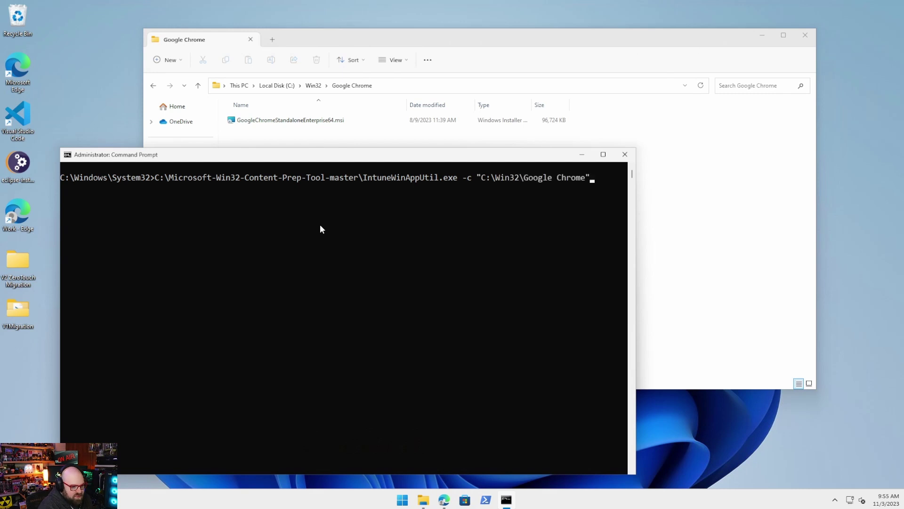
{"action": "type", "text": "-s"}
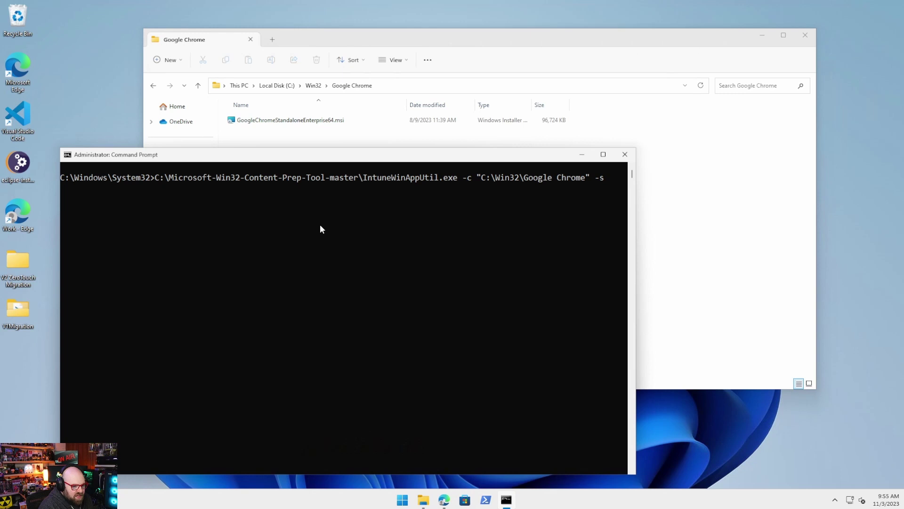
{"action": "key", "text": "ctrl+v"}
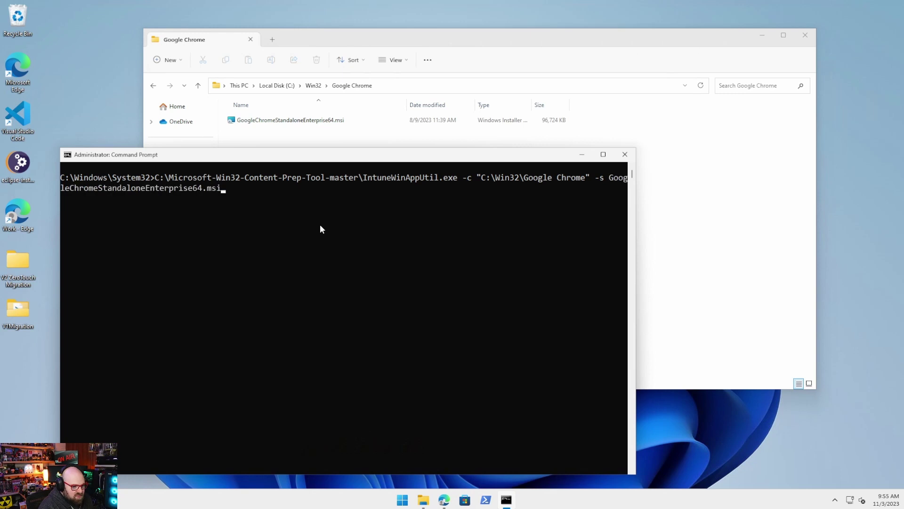
{"action": "type", "text": "-"}
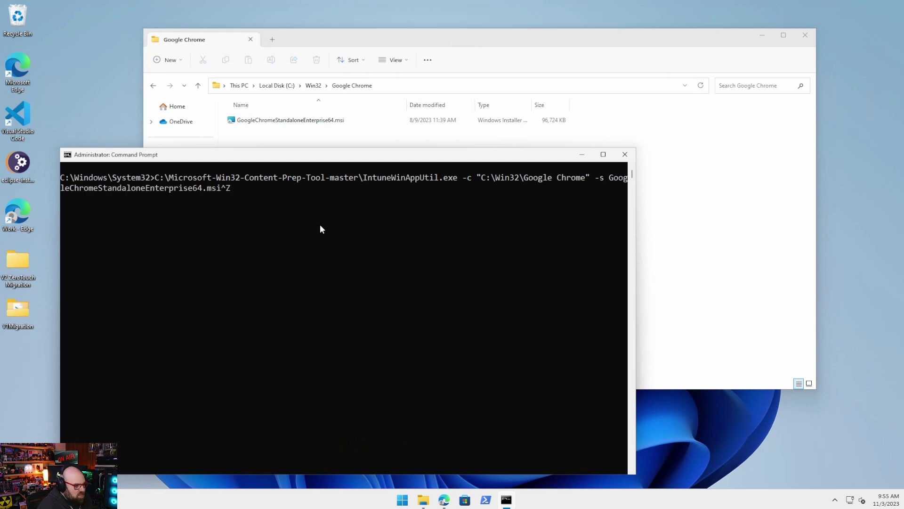
{"action": "key", "text": "BackSpace"}
{"action": "key", "text": "BackSpace"}
{"action": "key", "text": "BackSpace"}
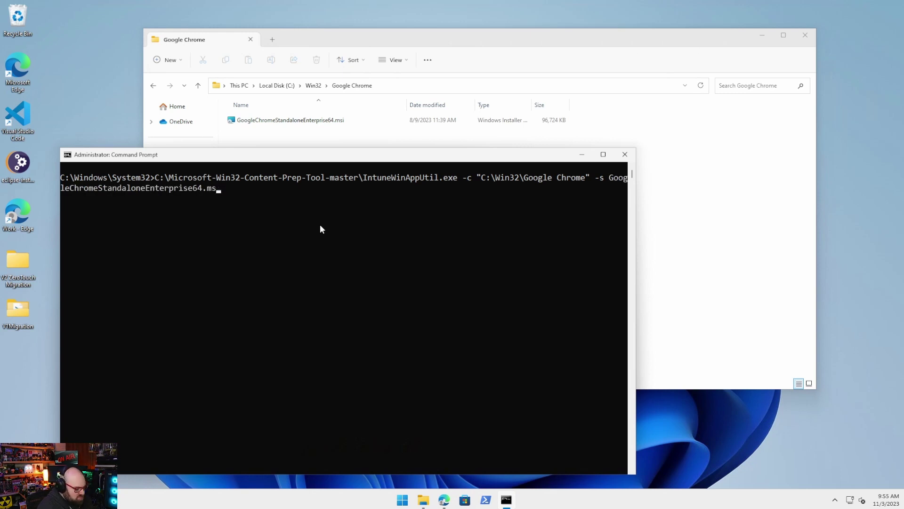
{"action": "type", "text": "i"}
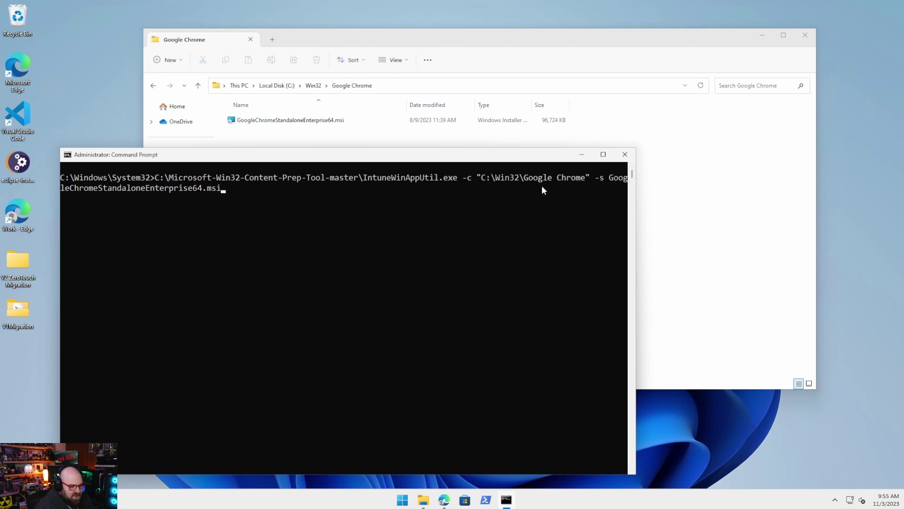
Widen the console, add -o "C:\Win32\Google Chrome" as output, and run the packaging command.
{"action": "left_click_drag", "start_coordinate": [637, 194], "coordinate": [883, 193]}
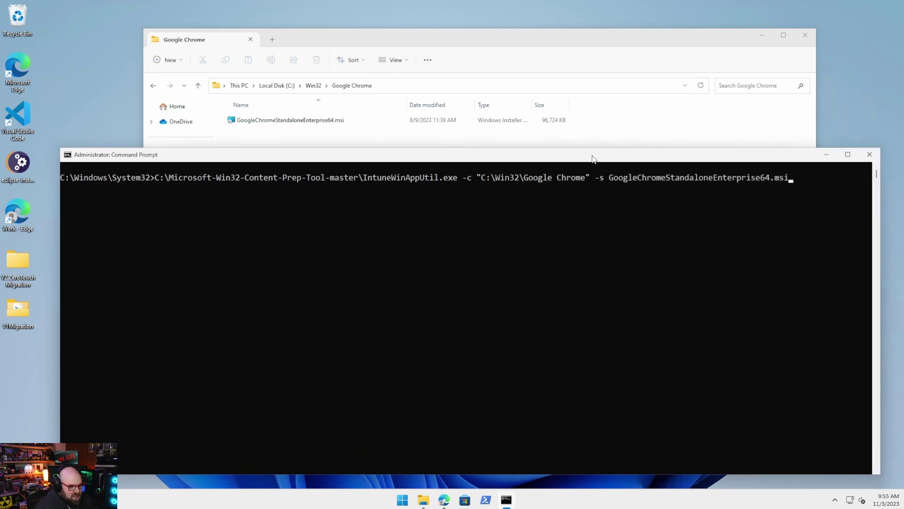
{"action": "left_click_drag", "start_coordinate": [591, 155], "coordinate": [568, 113]}
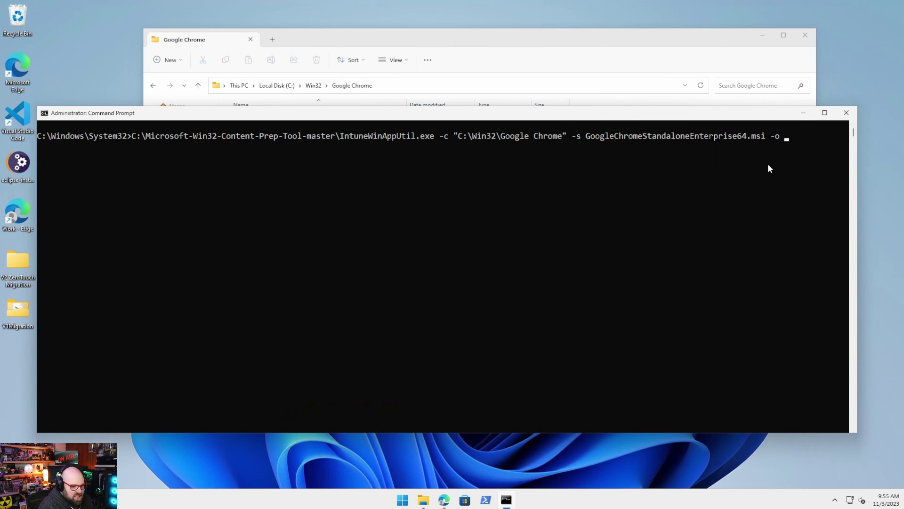
{"action": "type", "text": "\"C:\\"}
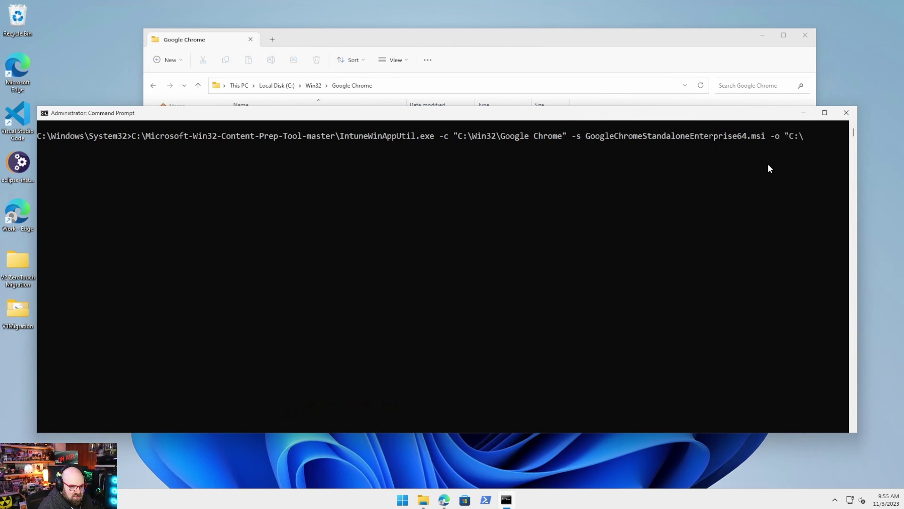
{"action": "type", "text": "Win32\"\\F"}
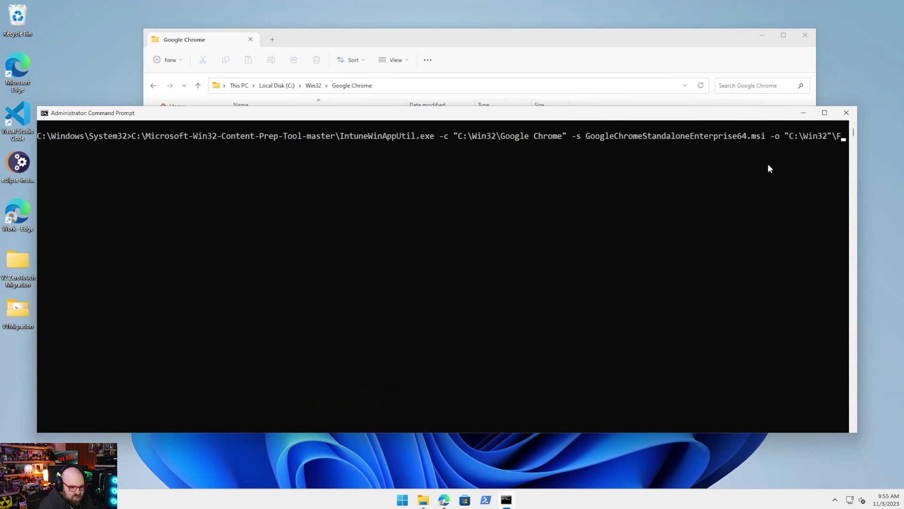
{"action": "key", "text": "BackSpace"}
{"action": "type", "text": "G"}
{"action": "key", "text": "Tab"}
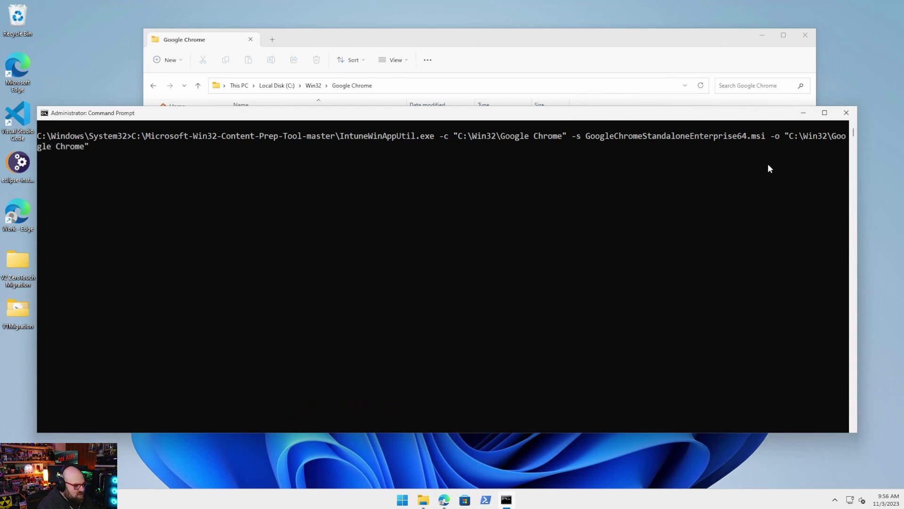
{"action": "key", "text": "Return"}
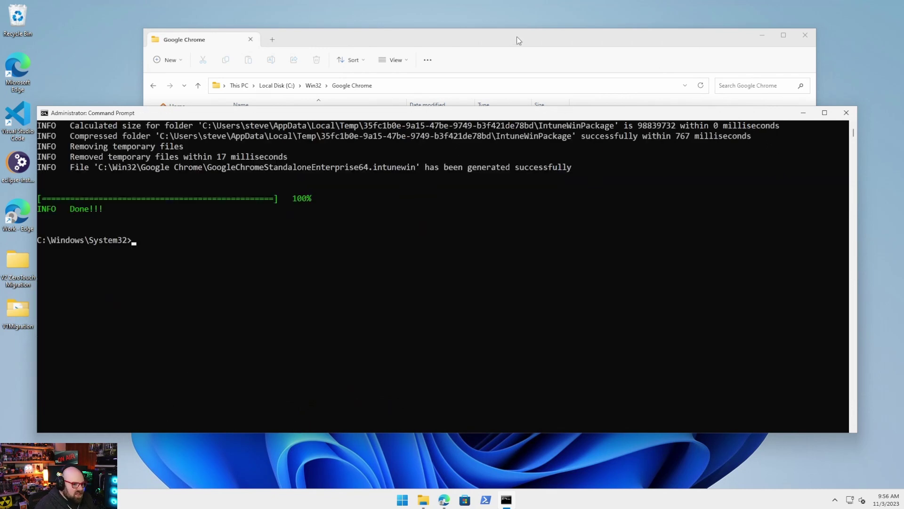
Select the new GoogleChromeStandaloneEnterprise64.intunewin in the Google Chrome folder to check its 96,524 KB size.
{"action": "left_click", "coordinate": [518, 39]}
{"action": "left_click_drag", "start_coordinate": [516, 36], "coordinate": [508, 28]}
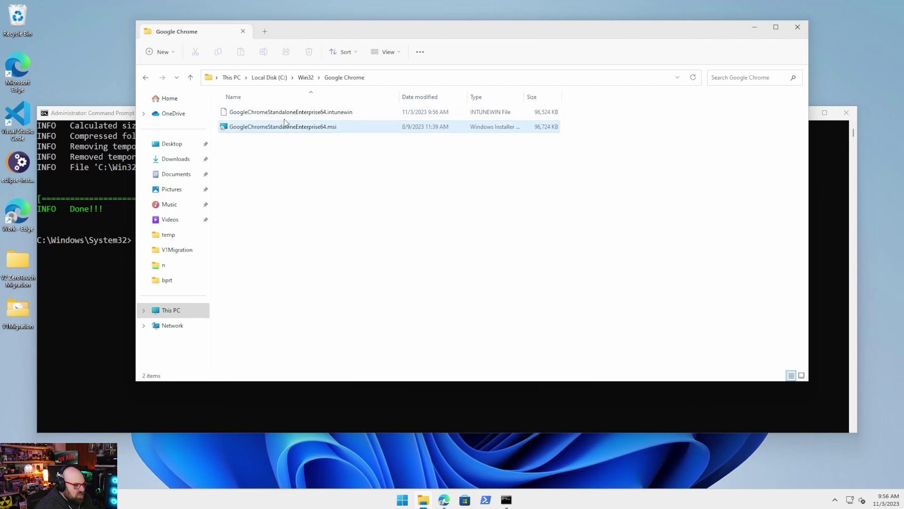
{"action": "left_click", "coordinate": [318, 161]}
{"action": "left_click", "coordinate": [331, 115]}
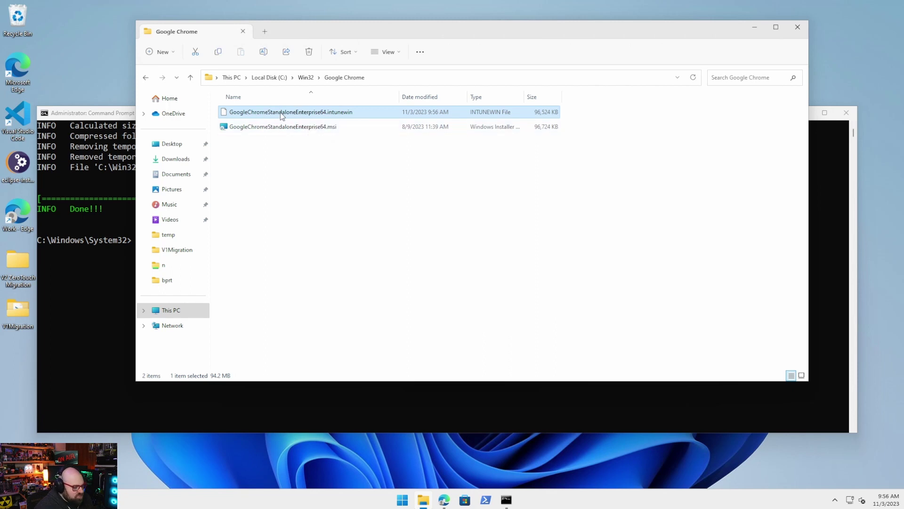
Switch to the Intune admin center in Edge and go to Apps > Windows.
{"action": "left_click", "coordinate": [503, 275]}
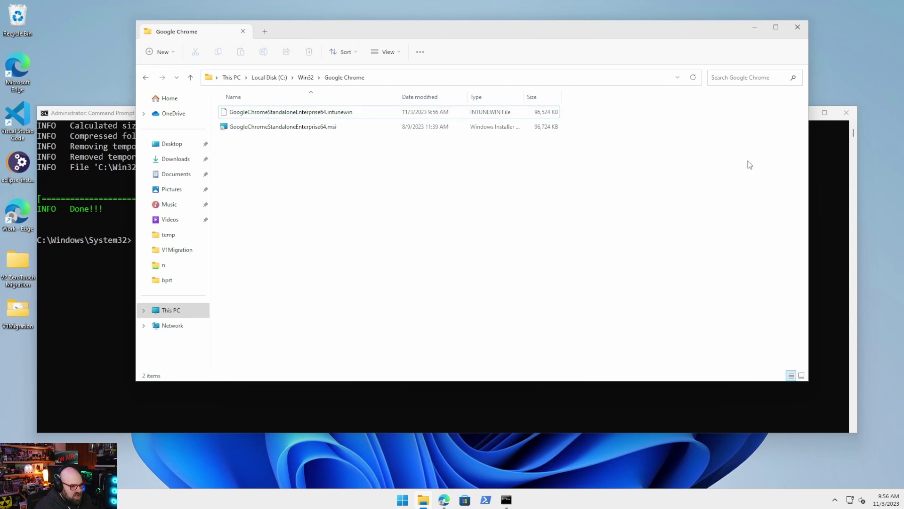
{"action": "left_click", "coordinate": [444, 499]}
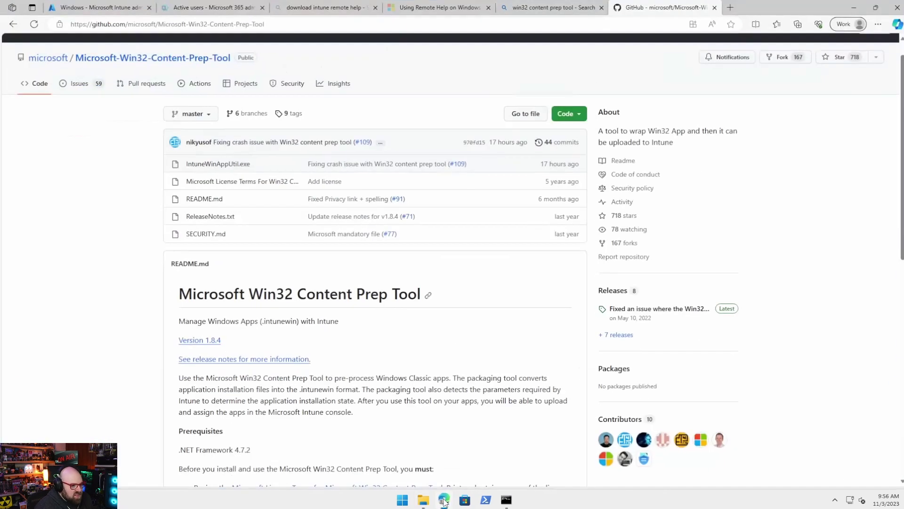
{"action": "left_click", "coordinate": [92, 7]}
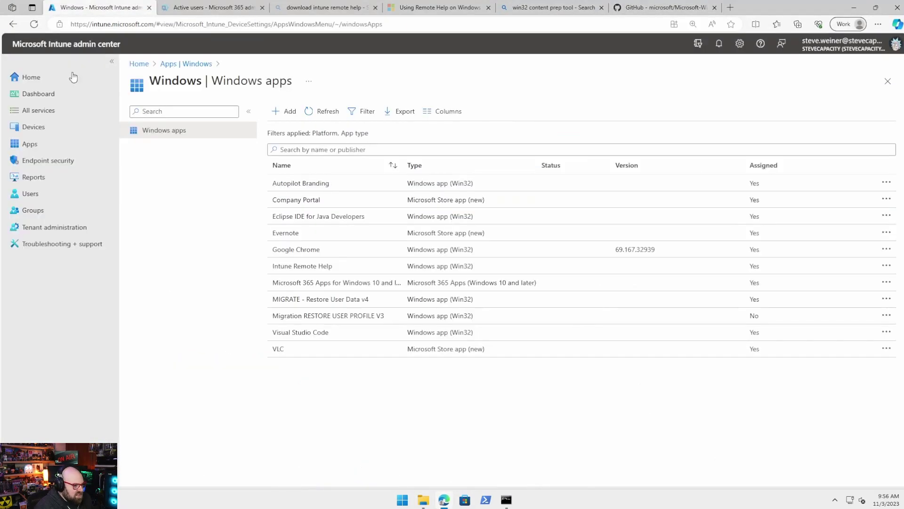
{"action": "left_click", "coordinate": [26, 144]}
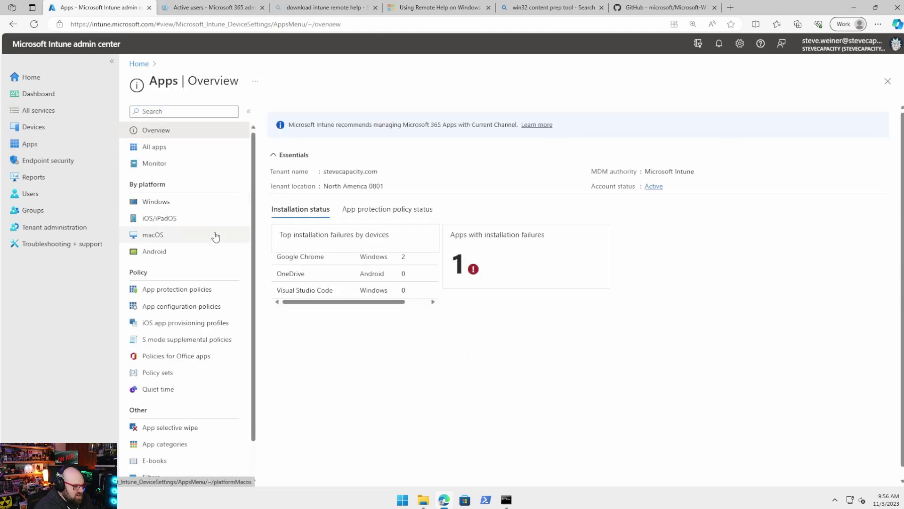
{"action": "left_click", "coordinate": [179, 202]}
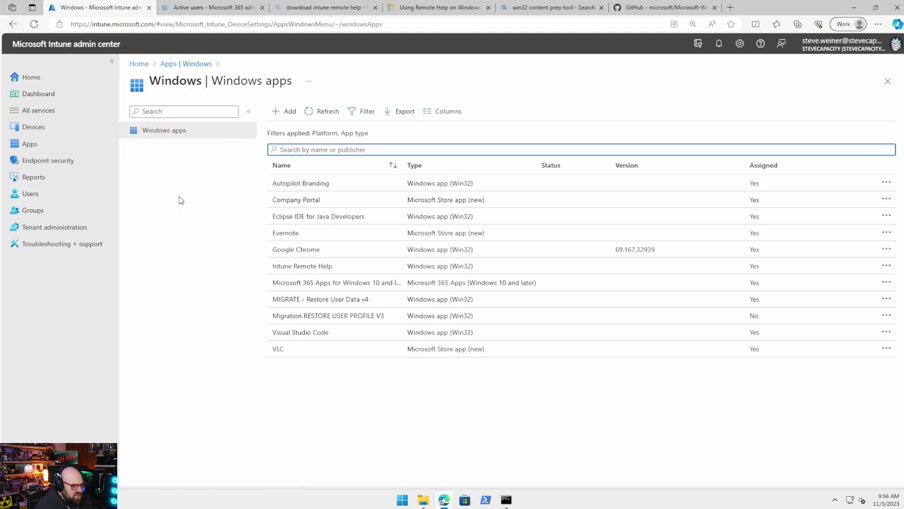
Add a new app with app type Windows app (Win32) to open the Add App wizard.
{"action": "left_click", "coordinate": [284, 113]}
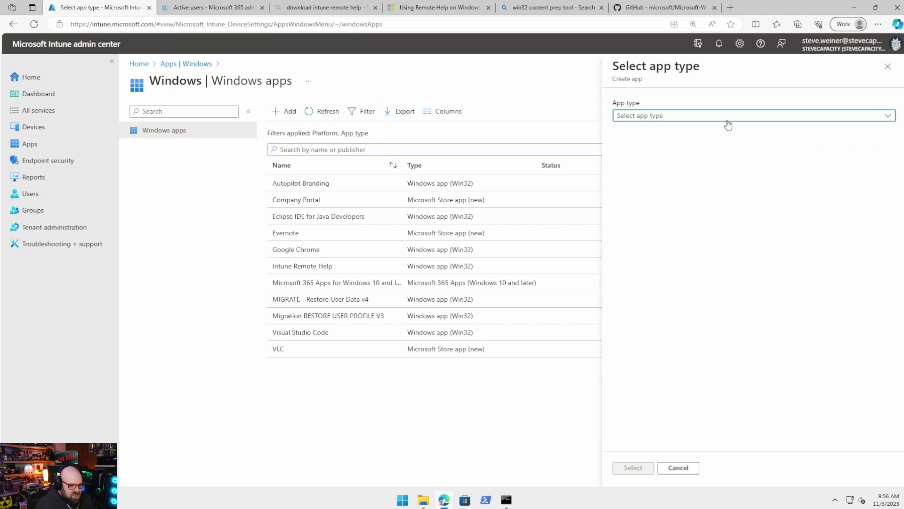
{"action": "left_click", "coordinate": [723, 120]}
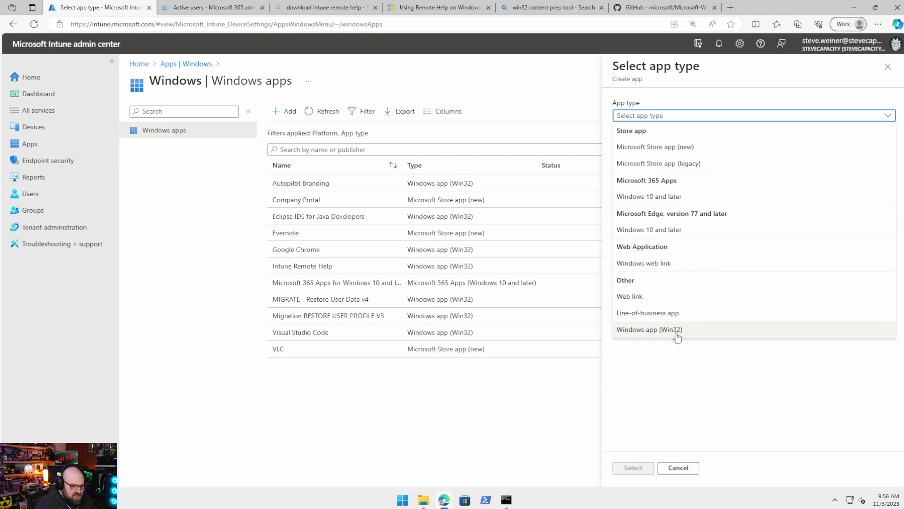
{"action": "left_click", "coordinate": [650, 329]}
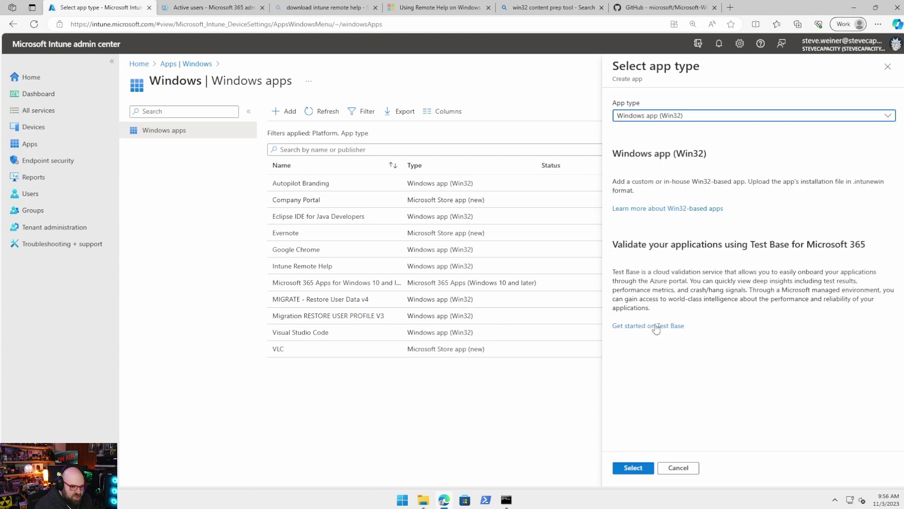
{"action": "left_click", "coordinate": [633, 467]}
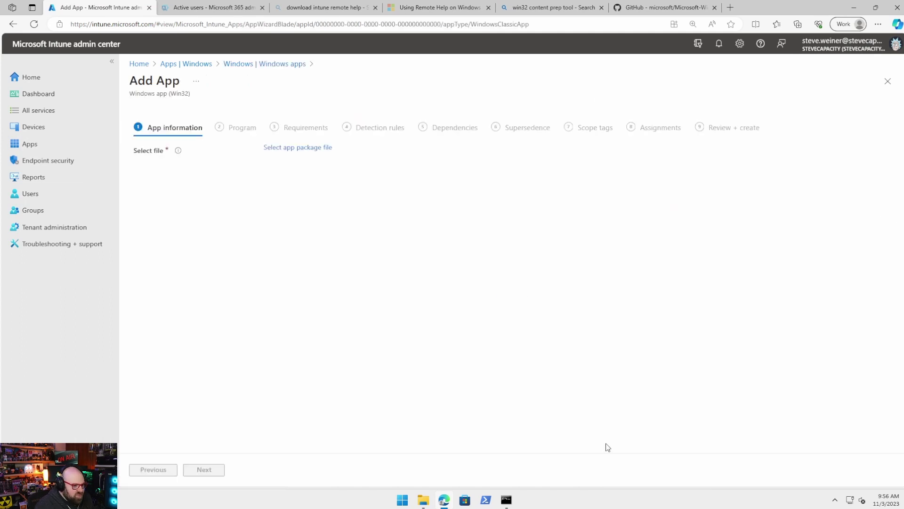
Pick GoogleChromeStandaloneEnterprise64.intunewin from C:\Win32\Google Chrome as the app package file.
{"action": "left_click", "coordinate": [299, 150]}
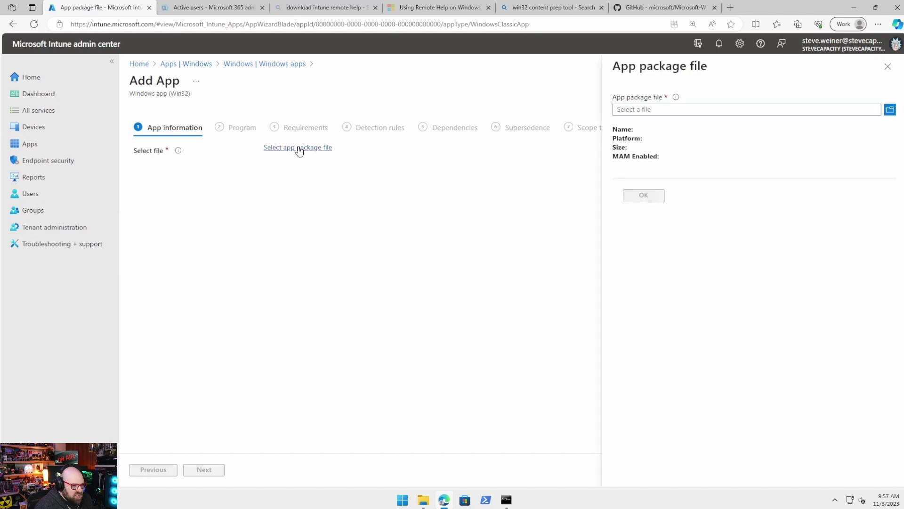
{"action": "left_click", "coordinate": [634, 111]}
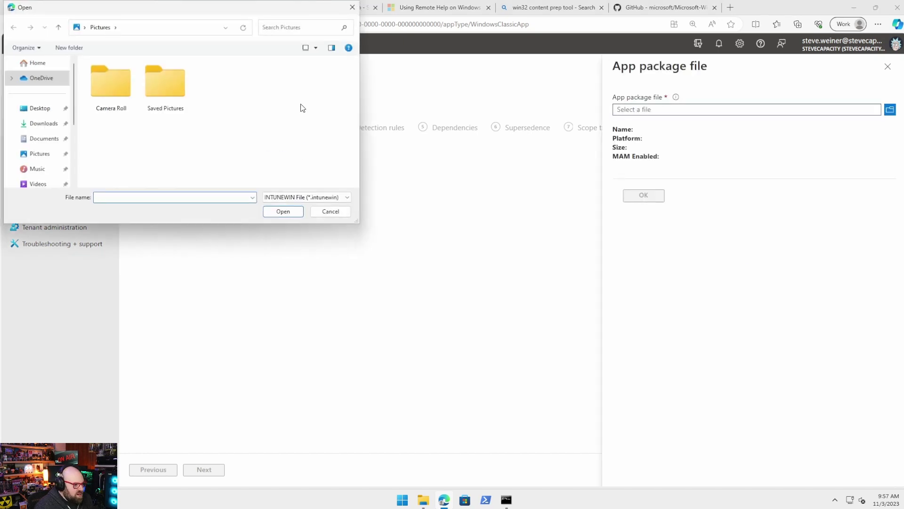
{"action": "left_click", "coordinate": [182, 26]}
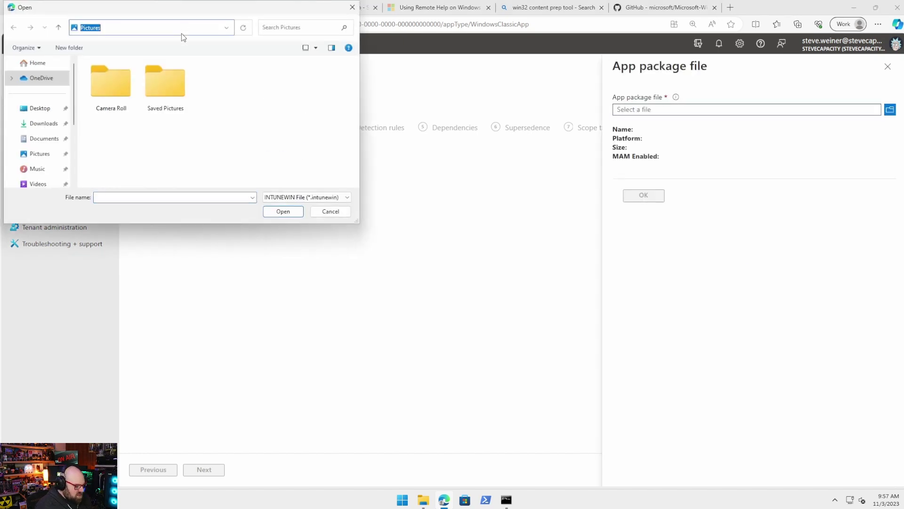
{"action": "type", "text": "C:\\Win32\\"}
{"action": "left_click", "coordinate": [183, 37]}
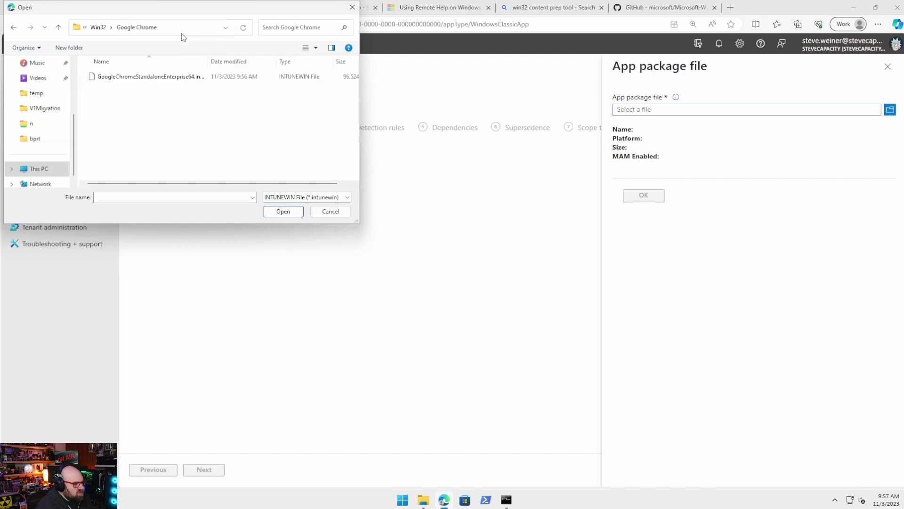
{"action": "double_click", "coordinate": [168, 78]}
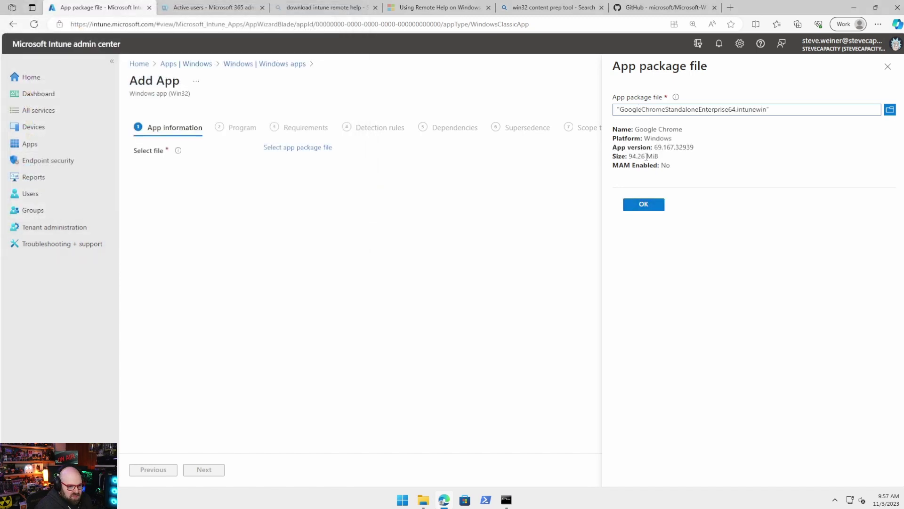
Confirm the package and start the description with '# Google Chrome' and '## Latest Version' headings.
{"action": "left_click", "coordinate": [658, 206]}
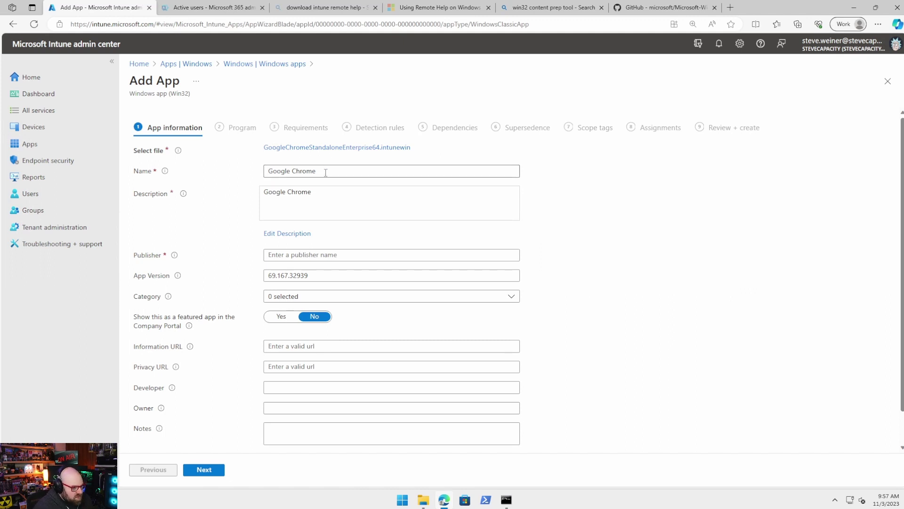
{"action": "left_click", "coordinate": [283, 234]}
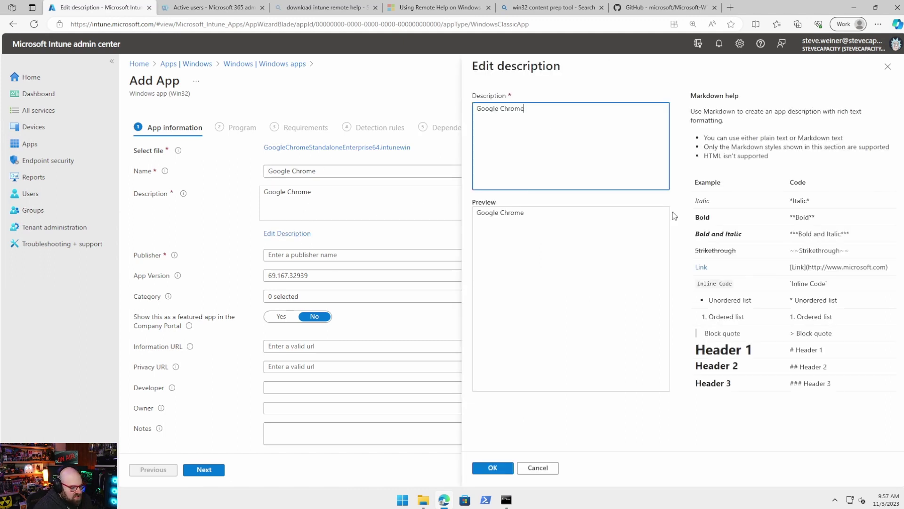
{"action": "left_click", "coordinate": [531, 110]}
{"action": "key", "text": "Home"}
{"action": "type", "text": "# Google Chrome "}
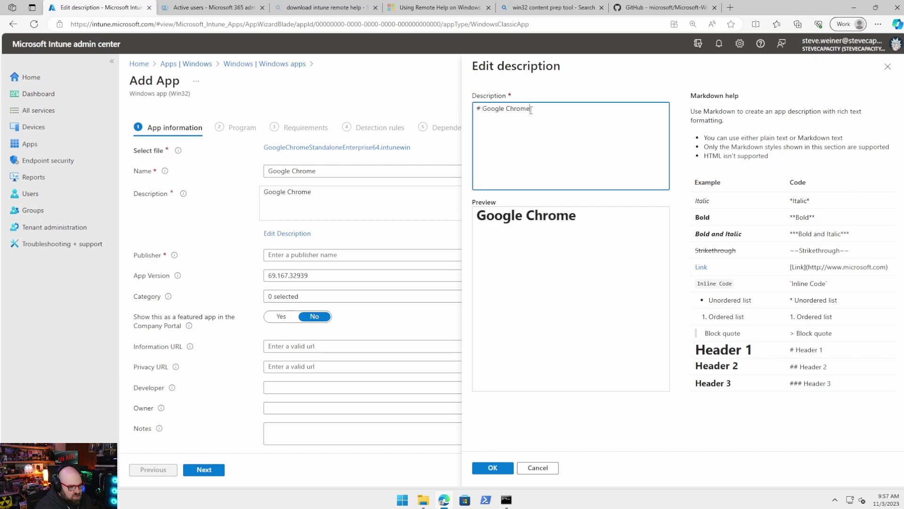
{"action": "type", "text": "## La"}
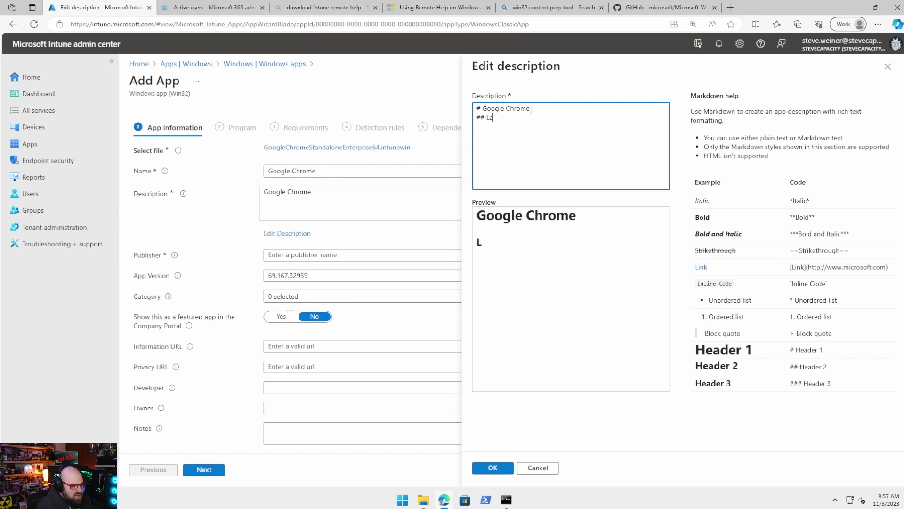
{"action": "type", "text": "test Version "}
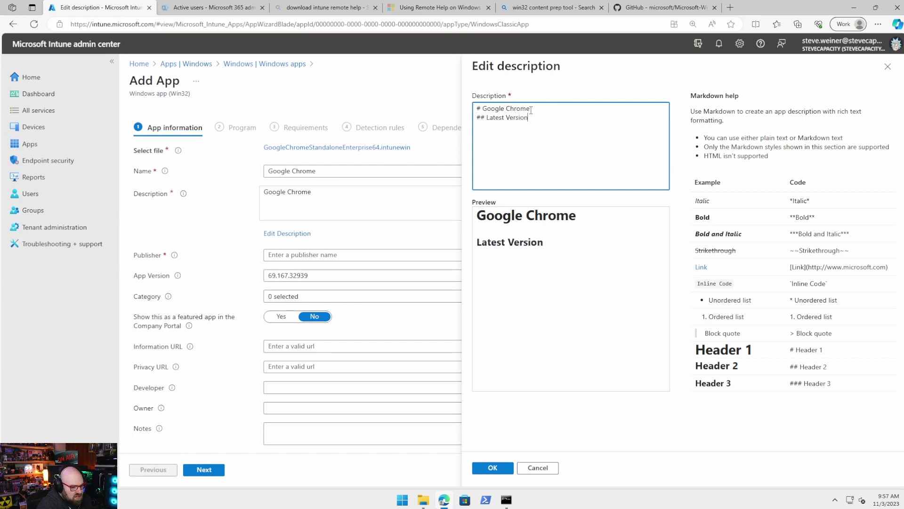
{"action": "type", "text": "Goog"}
Finish the description with the 'standard Google browser' sentence and an extra line, and set publisher to Google.
{"action": "key", "text": "BackSpace"}
{"action": "key", "text": "BackSpace"}
{"action": "key", "text": "BackSpace"}
{"action": "type", "text": "The"}
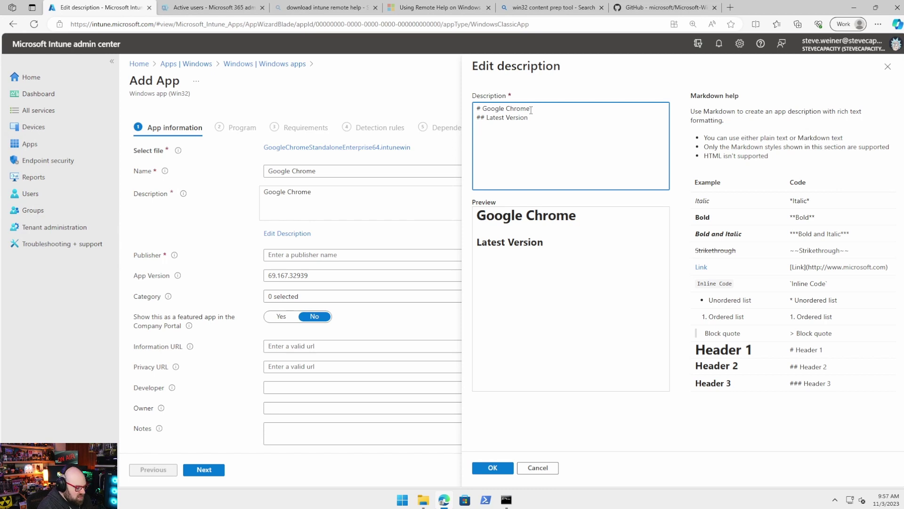
{"action": "type", "text": "he"}
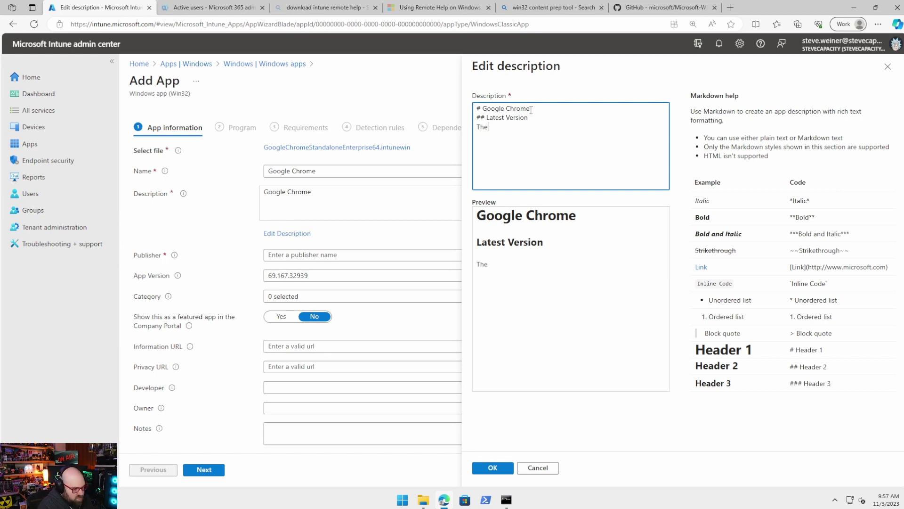
{"action": "type", "text": " standard Google browser that everyone is used to."}
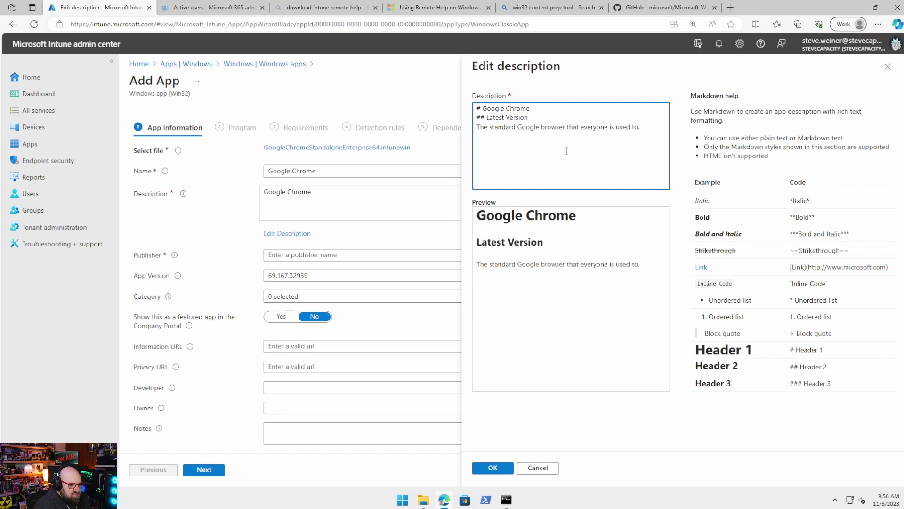
{"action": "key", "text": "Return"}
{"action": "type", "text": "Some other text if you want here."}
{"action": "left_click", "coordinate": [493, 467]}
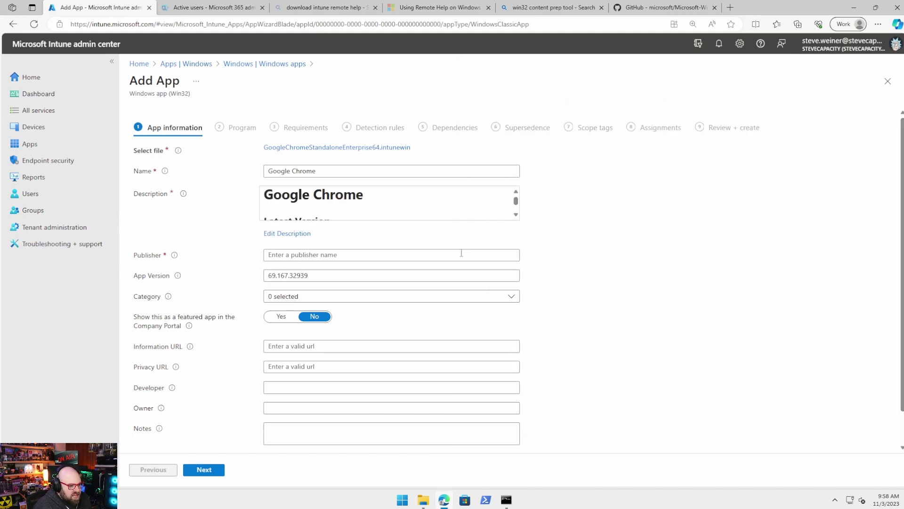
{"action": "left_click", "coordinate": [382, 254]}
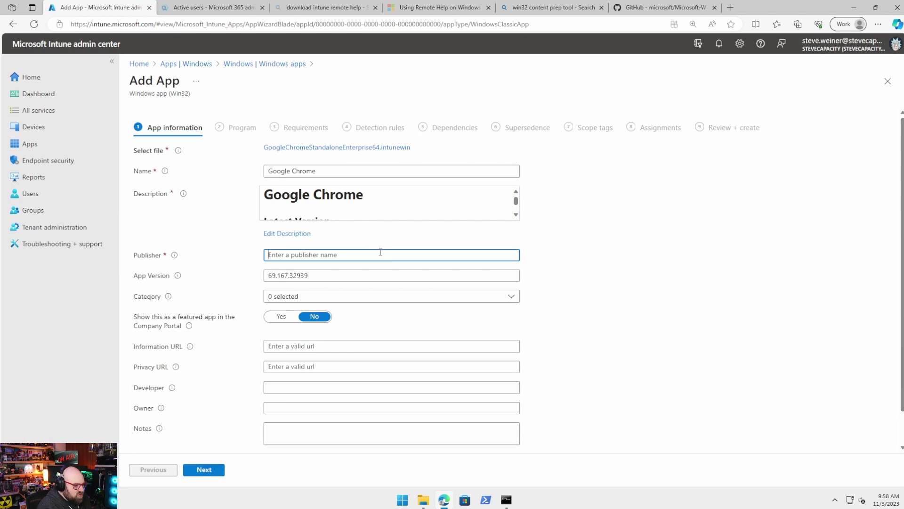
{"action": "type", "text": "Google"}
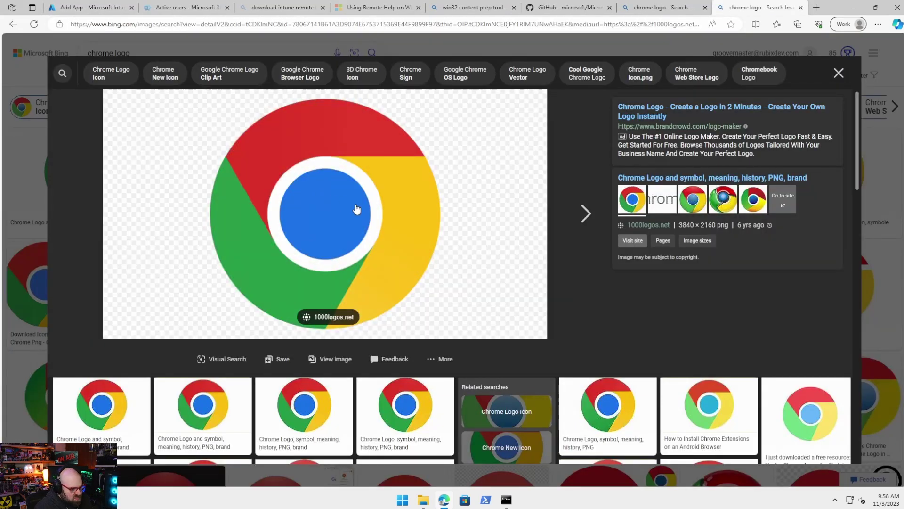
Save the Bing Chrome logo image to Pictures as Chrome-Logo.png and close the image tab.
{"action": "right_click", "coordinate": [355, 205]}
{"action": "left_click", "coordinate": [396, 229]}
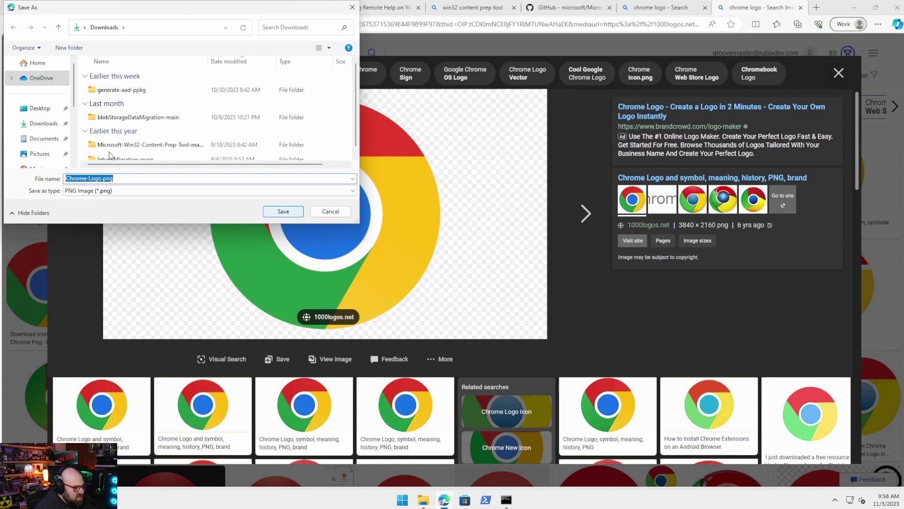
{"action": "left_click", "coordinate": [40, 154]}
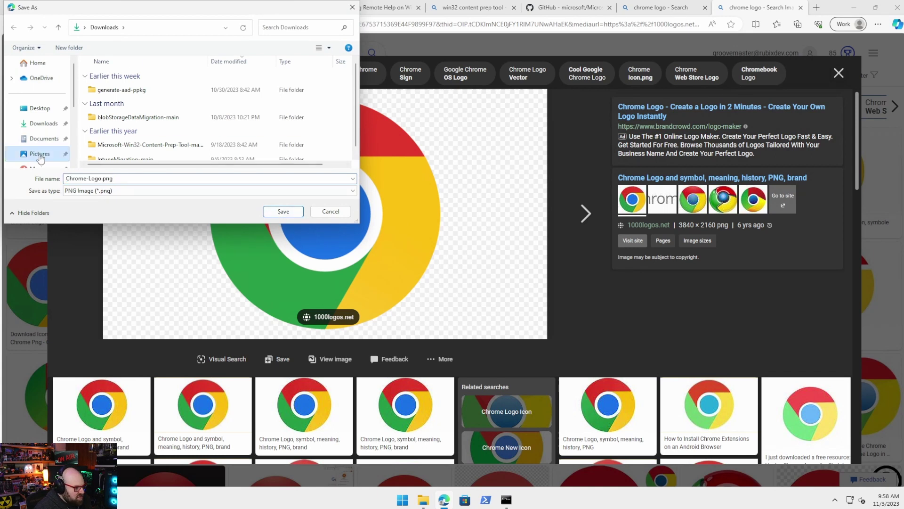
{"action": "left_click", "coordinate": [283, 211]}
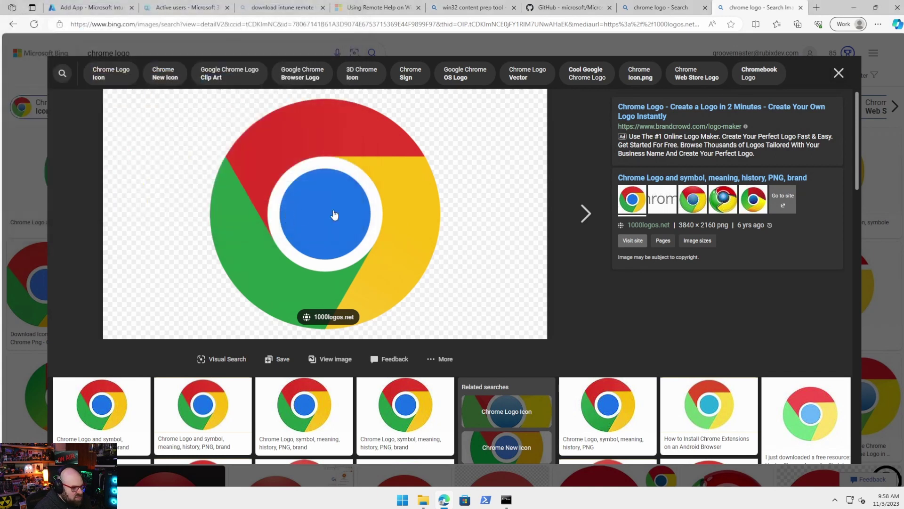
{"action": "left_click", "coordinate": [800, 8]}
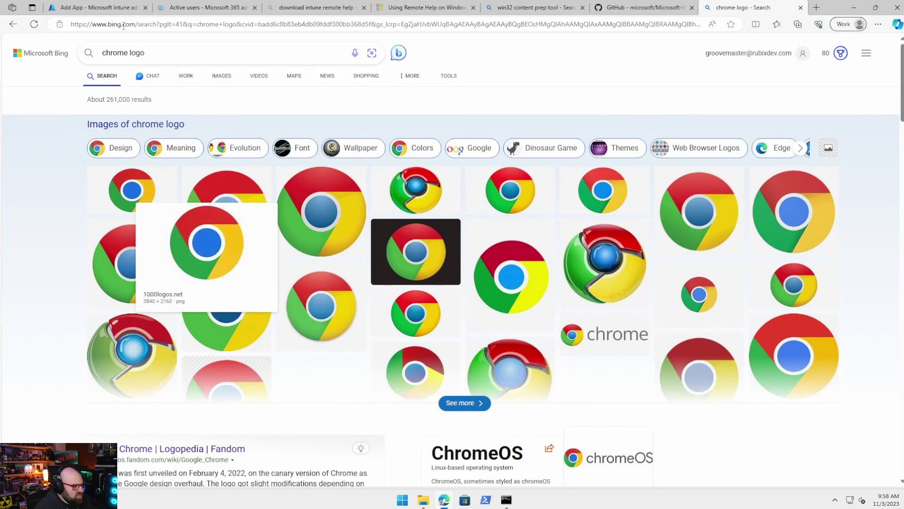
Upload Chrome-Logo.png from the Pictures folder as the Google Chrome app logo.
{"action": "left_click", "coordinate": [109, 10]}
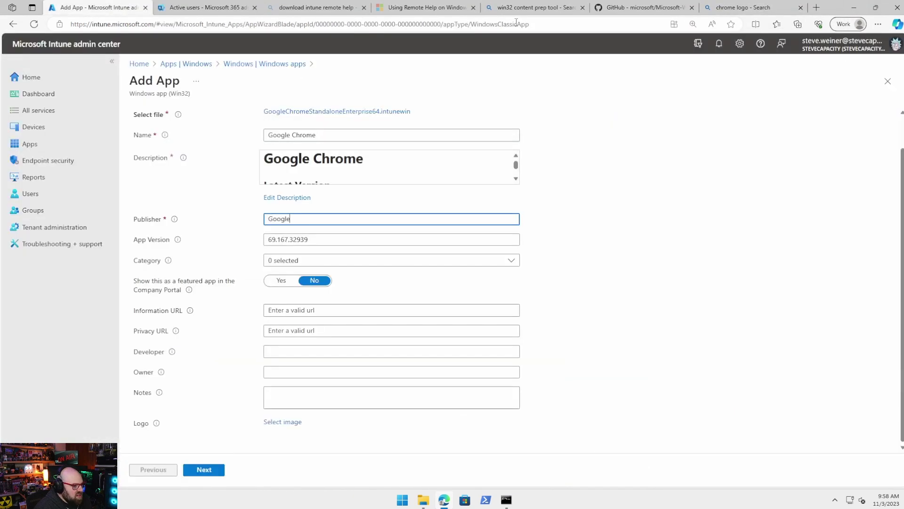
{"action": "left_click", "coordinate": [857, 10]}
{"action": "left_click", "coordinate": [444, 499]}
{"action": "left_click", "coordinate": [281, 422]}
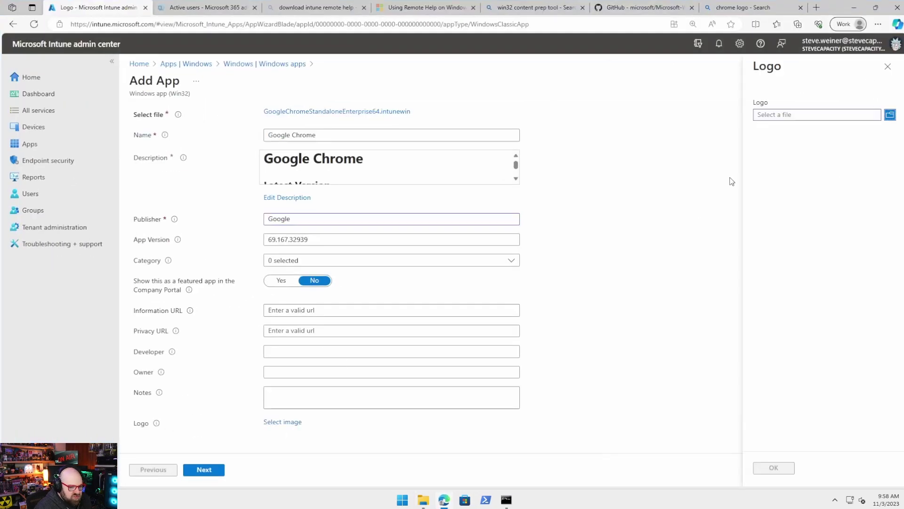
{"action": "left_click", "coordinate": [774, 117]}
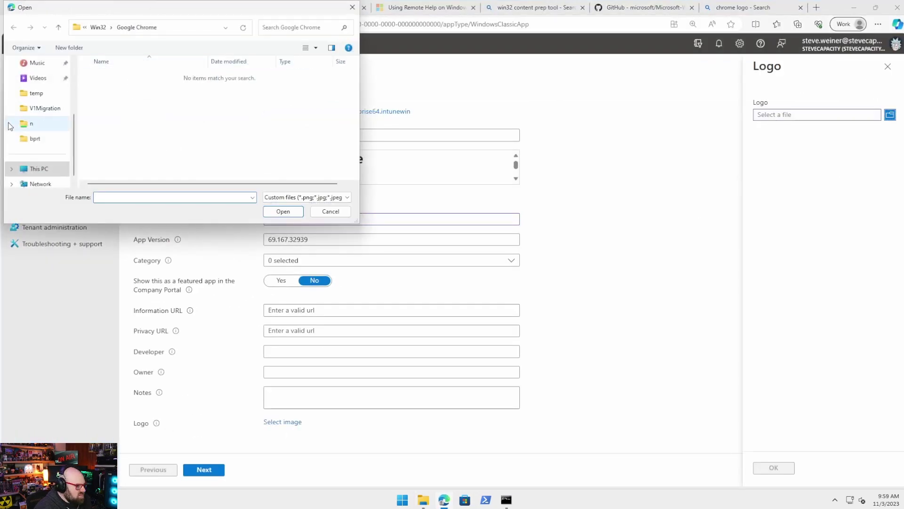
{"action": "scroll", "coordinate": [41, 97], "scroll_direction": "up", "scroll_amount": 3}
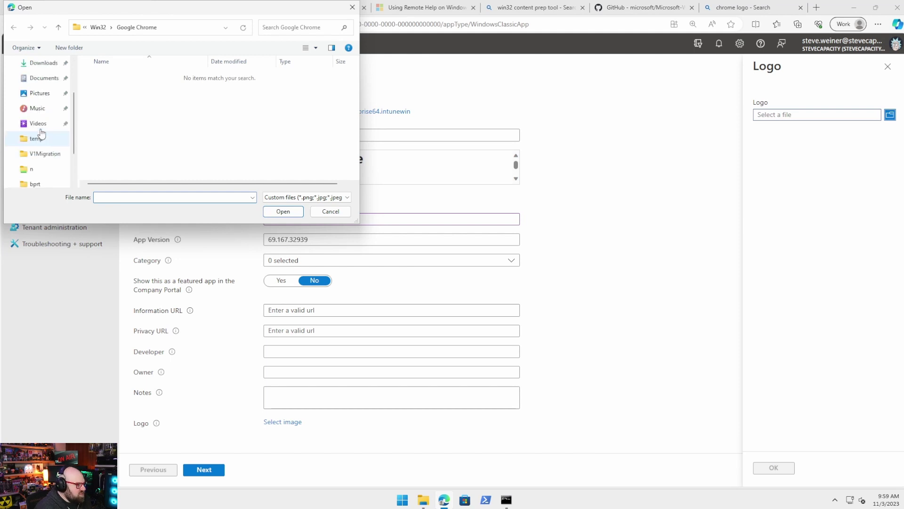
{"action": "left_click", "coordinate": [40, 93]}
{"action": "double_click", "coordinate": [218, 90]}
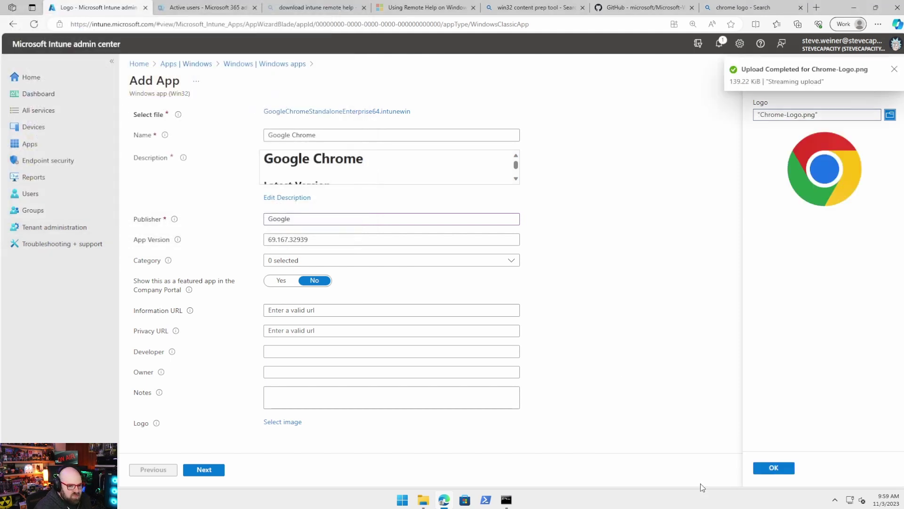
{"action": "left_click", "coordinate": [766, 470]}
{"action": "scroll", "coordinate": [347, 386], "scroll_direction": "down", "scroll_amount": 1}
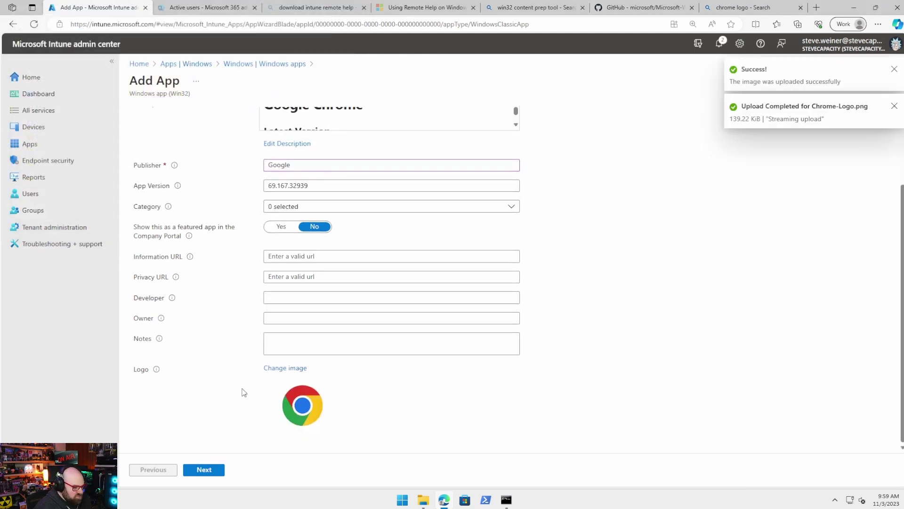
Advance to the Program step and select the msiexec install command text.
{"action": "left_click", "coordinate": [204, 470]}
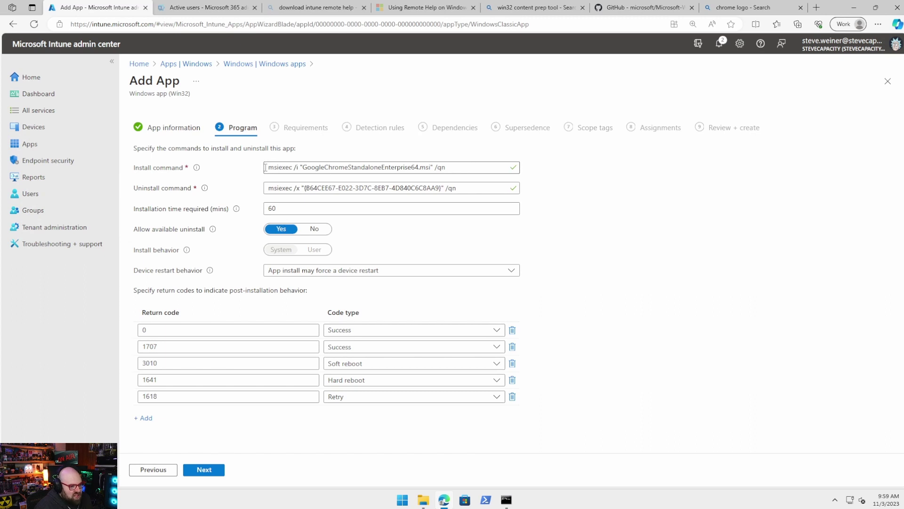
{"action": "left_click_drag", "start_coordinate": [267, 168], "coordinate": [498, 170]}
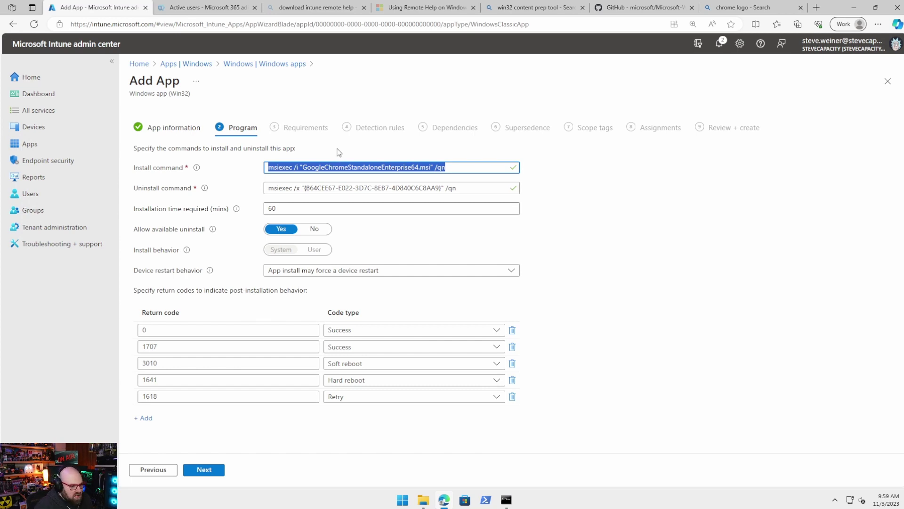
{"action": "left_click", "coordinate": [567, 205]}
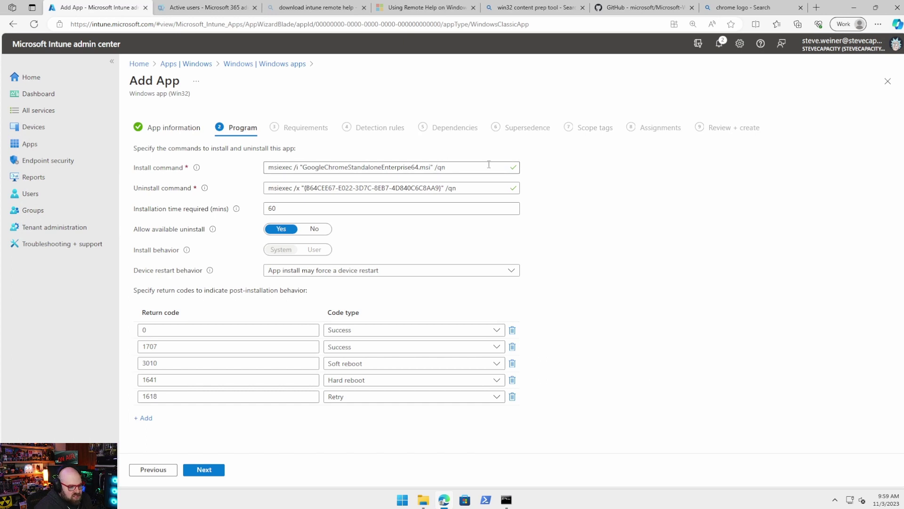
{"action": "mouse_move", "coordinate": [197, 168]}
{"action": "left_click", "coordinate": [320, 168]}
{"action": "left_click_drag", "start_coordinate": [459, 163], "coordinate": [232, 169]}
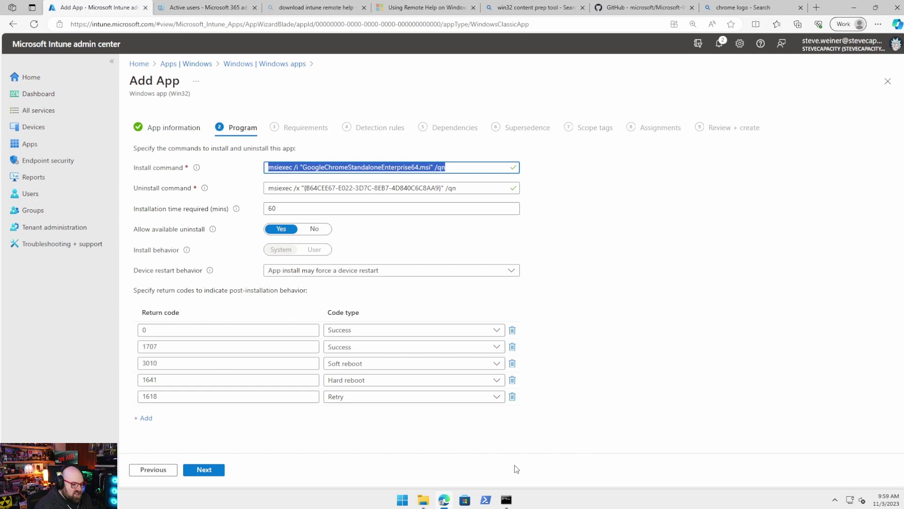
Launch a system-level command prompt with C:\PSTools\PsExec -i -s cmd.
{"action": "left_click", "coordinate": [424, 500]}
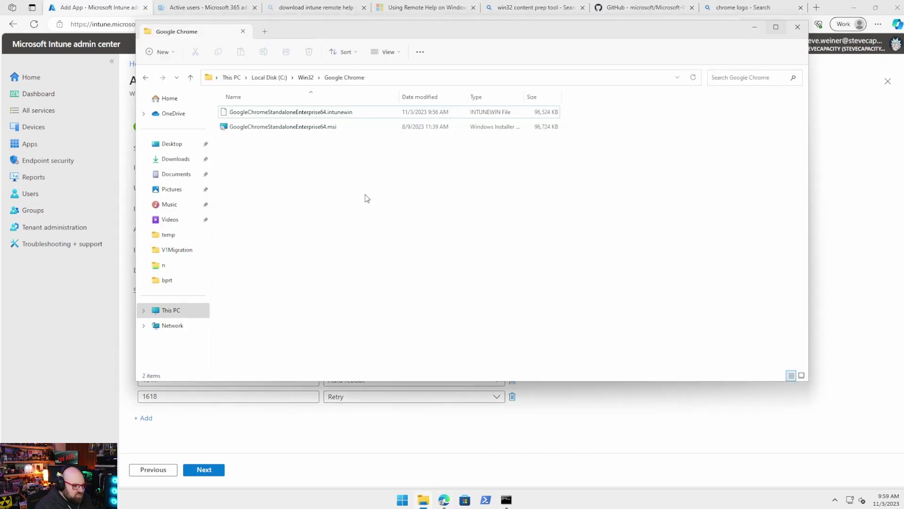
{"action": "left_click", "coordinate": [515, 503]}
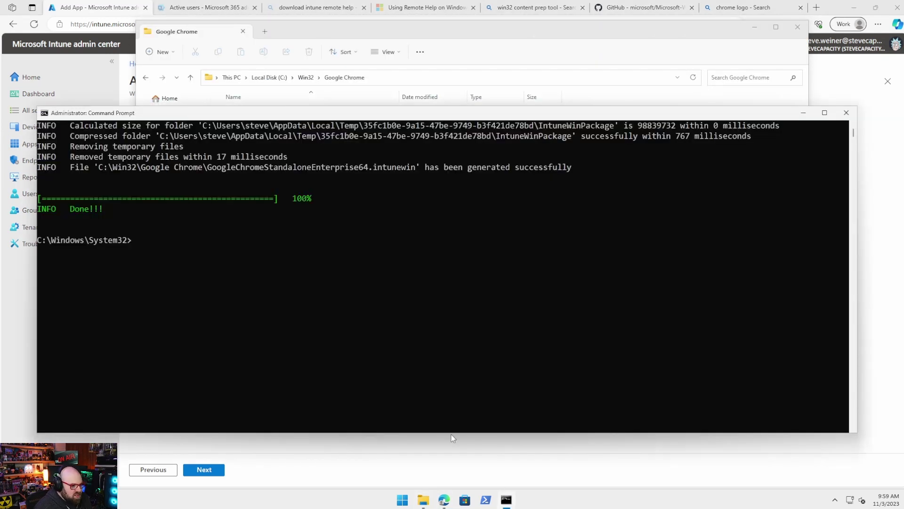
{"action": "left_click", "coordinate": [257, 304]}
{"action": "key", "text": "Escape"}
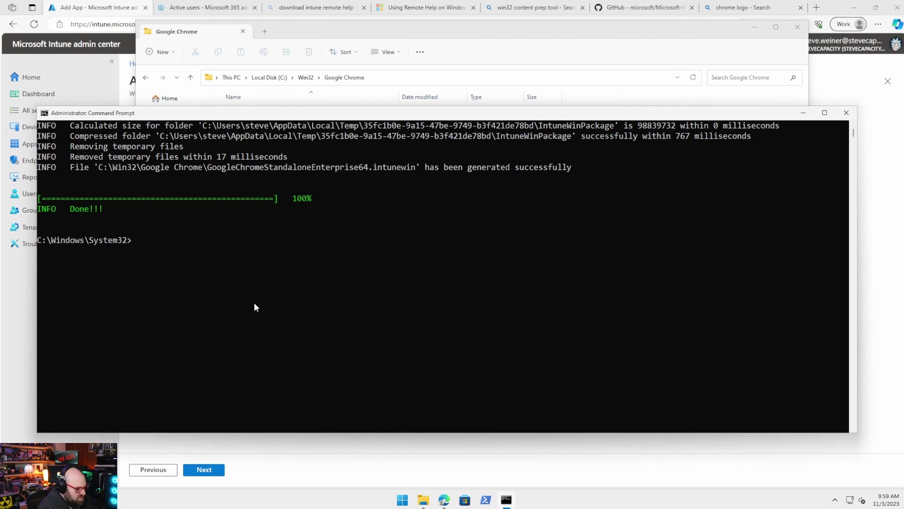
{"action": "type", "text": "pstask.dll"}
{"action": "key", "text": "Tab"}
{"action": "key", "text": "Tab"}
{"action": "key", "text": "Tab"}
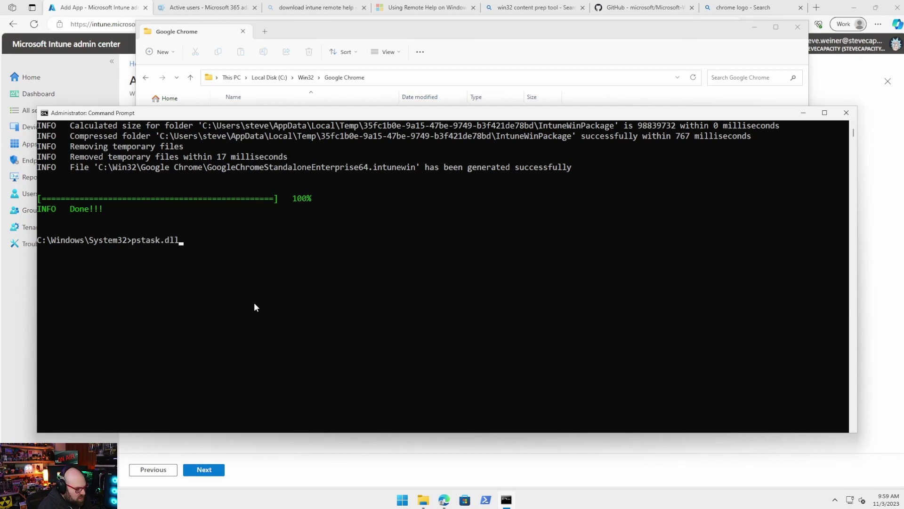
{"action": "key", "text": "BackSpace"}
{"action": "key", "text": "BackSpace"}
{"action": "key", "text": "BackSpace"}
{"action": "key", "text": "BackSpace"}
{"action": "key", "text": "BackSpace"}
{"action": "key", "text": "BackSpace"}
{"action": "key", "text": "BackSpace"}
{"action": "key", "text": "BackSpace"}
{"action": "key", "text": "BackSpace"}
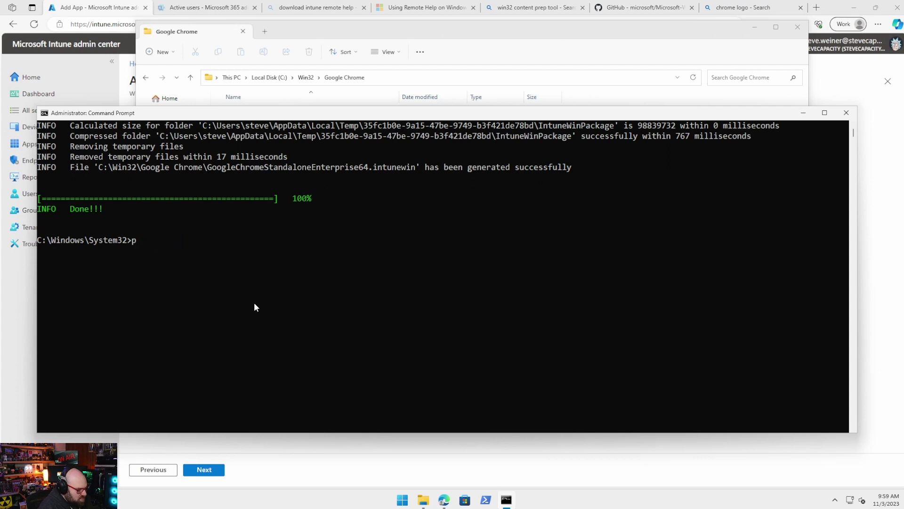
{"action": "type", "text": "se"}
{"action": "key", "text": "BackSpace"}
{"action": "key", "text": "BackSpace"}
{"action": "key", "text": "BackSpace"}
{"action": "type", "text": "C:\\PSTools"}
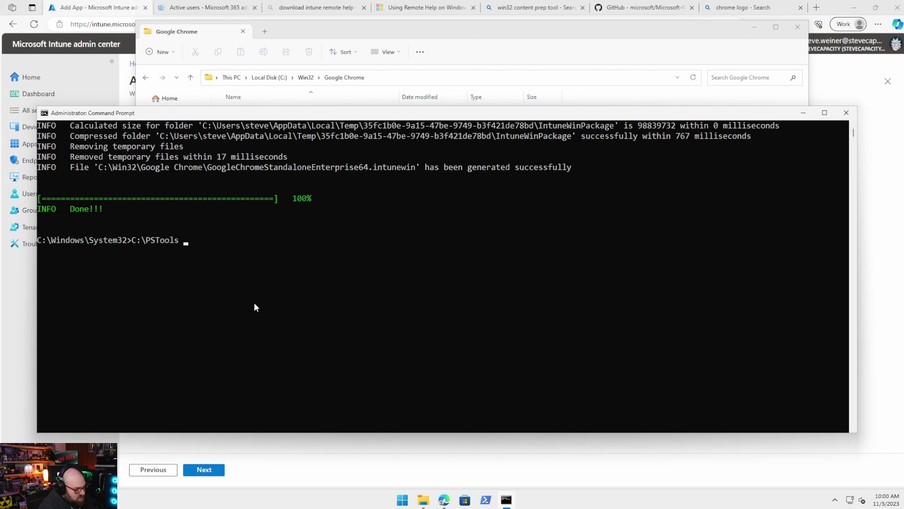
{"action": "type", "text": "\\Ps"}
{"action": "key", "text": "Tab"}
{"action": "type", "text": "-i -s cmd"}
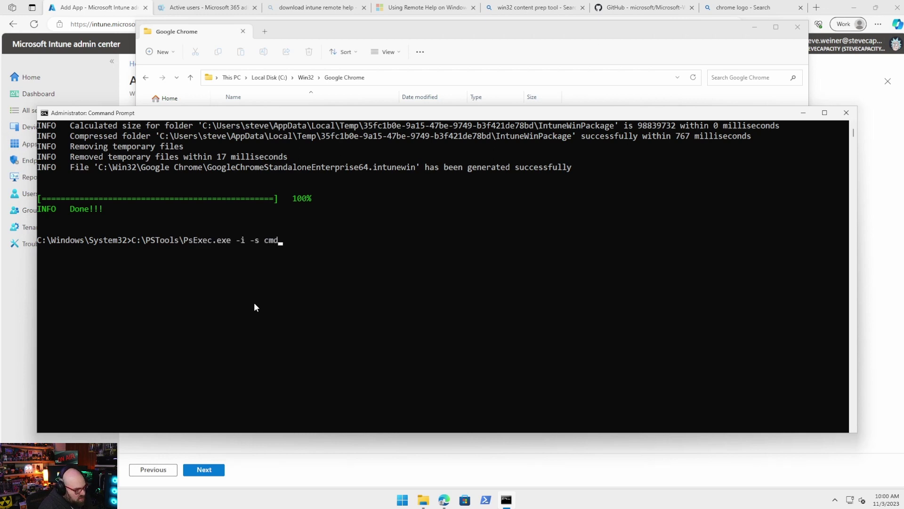
{"action": "key", "text": "Return"}
Change the new console into C:\Win32\Google Chrome and arrange the windows.
{"action": "left_click", "coordinate": [273, 205]}
{"action": "scroll", "coordinate": [273, 207], "scroll_direction": "up", "scroll_amount": 3, "text": "ctrl"}
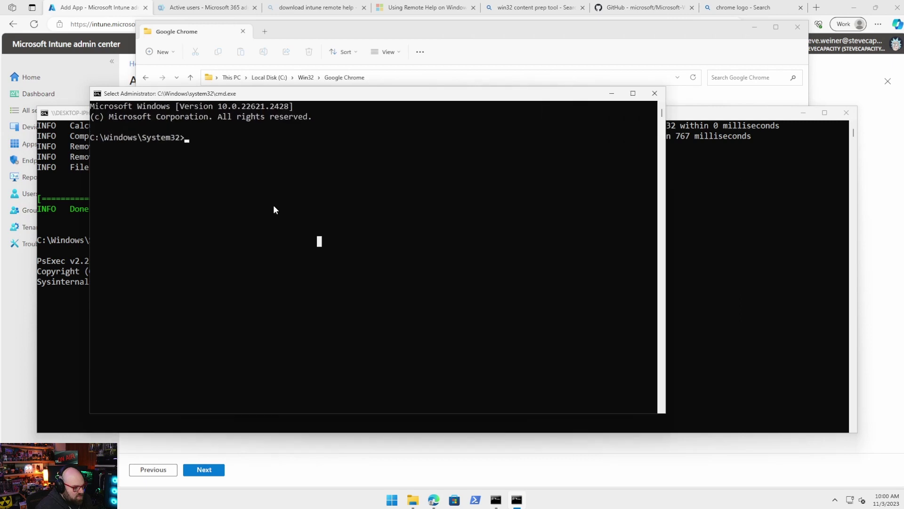
{"action": "type", "text": "cd"}
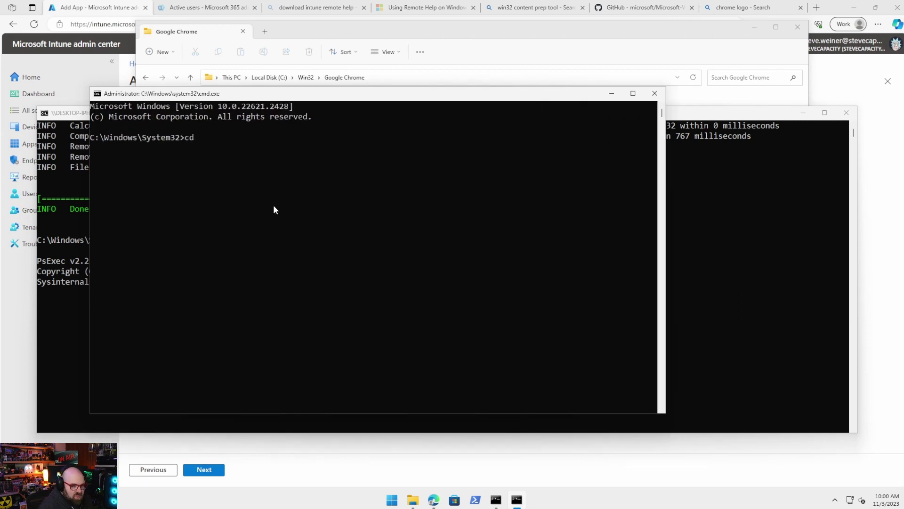
{"action": "type", "text": " \"C:\\Win32"}
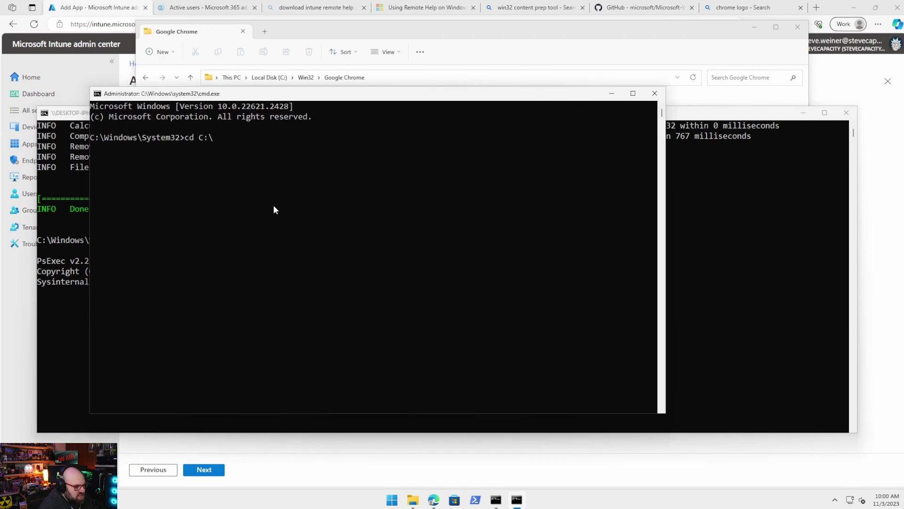
{"action": "type", "text": "\\Go"}
{"action": "key", "text": "Tab"}
{"action": "key", "text": "Return"}
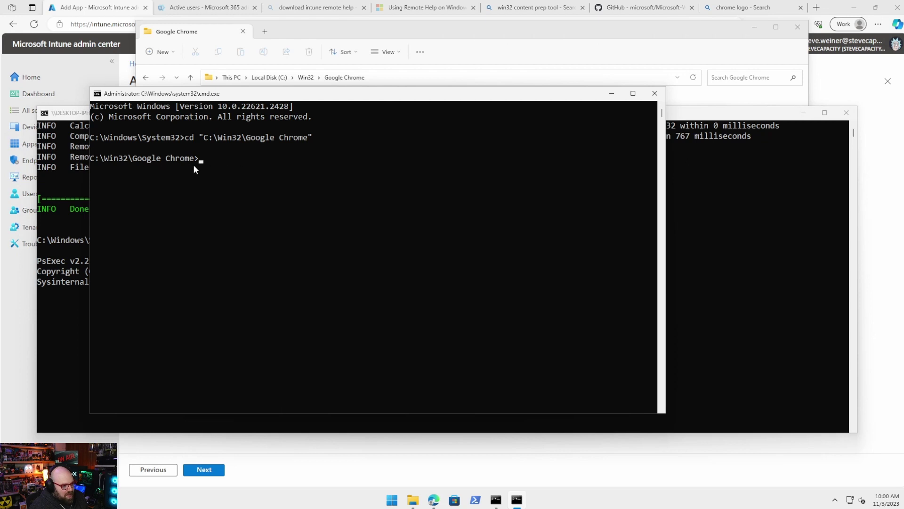
{"action": "left_click_drag", "start_coordinate": [283, 101], "coordinate": [321, 103]}
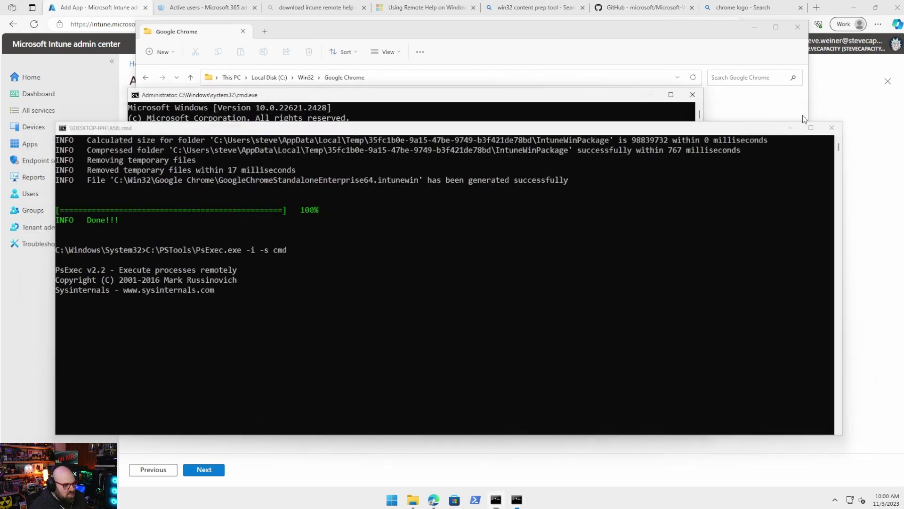
{"action": "left_click", "coordinate": [803, 115]}
{"action": "left_click", "coordinate": [753, 35]}
{"action": "left_click", "coordinate": [732, 56]}
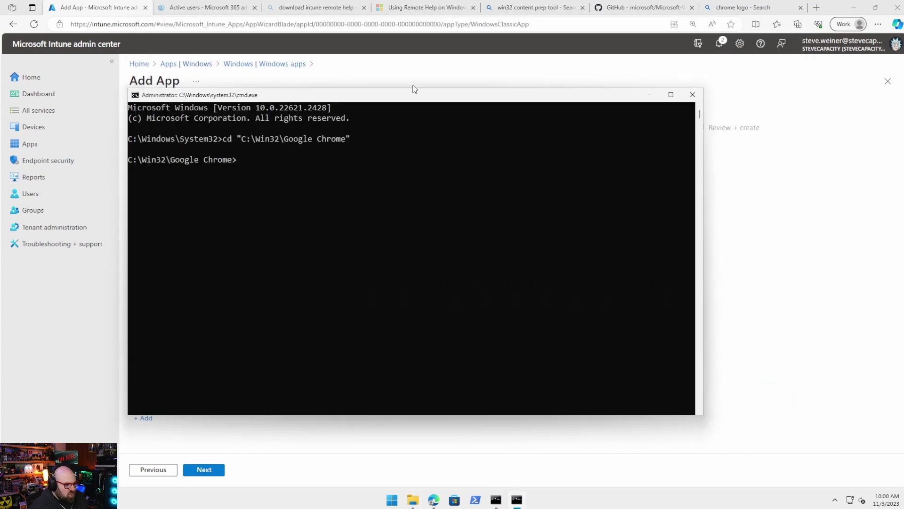
{"action": "left_click_drag", "start_coordinate": [405, 101], "coordinate": [505, 209]}
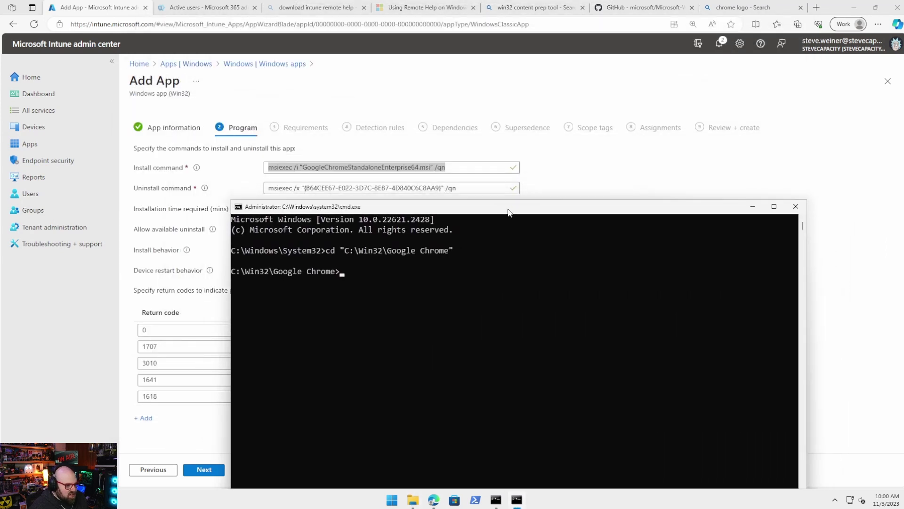
Copy the msiexec /i install command from Intune and run it in the console.
{"action": "left_click", "coordinate": [491, 165]}
{"action": "left_click_drag", "start_coordinate": [446, 167], "coordinate": [234, 158]}
{"action": "key", "text": "ctrl+c"}
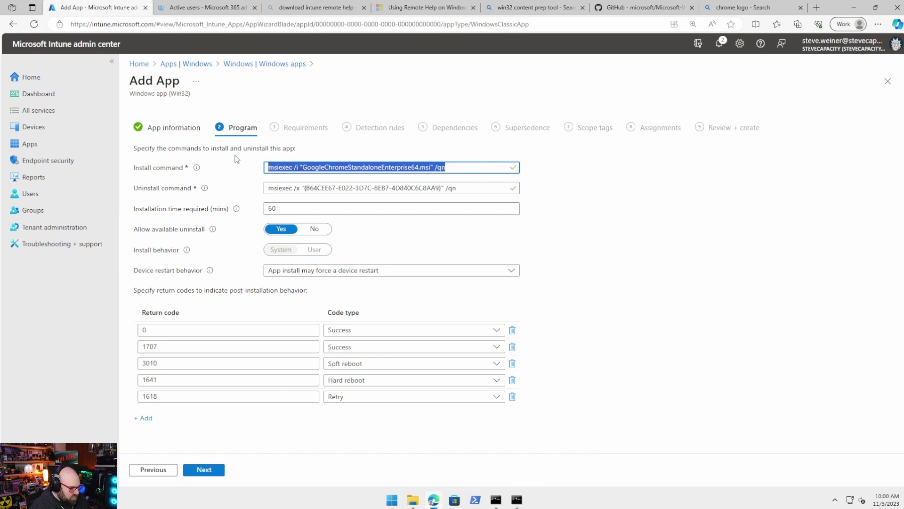
{"action": "left_click", "coordinate": [517, 500]}
{"action": "left_click_drag", "start_coordinate": [369, 209], "coordinate": [388, 94]}
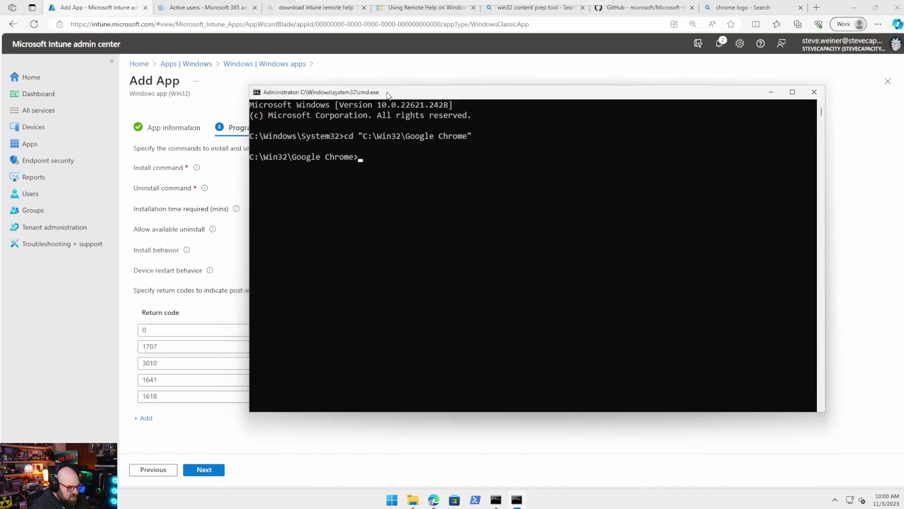
{"action": "left_click", "coordinate": [394, 168]}
{"action": "key", "text": "ctrl+v"}
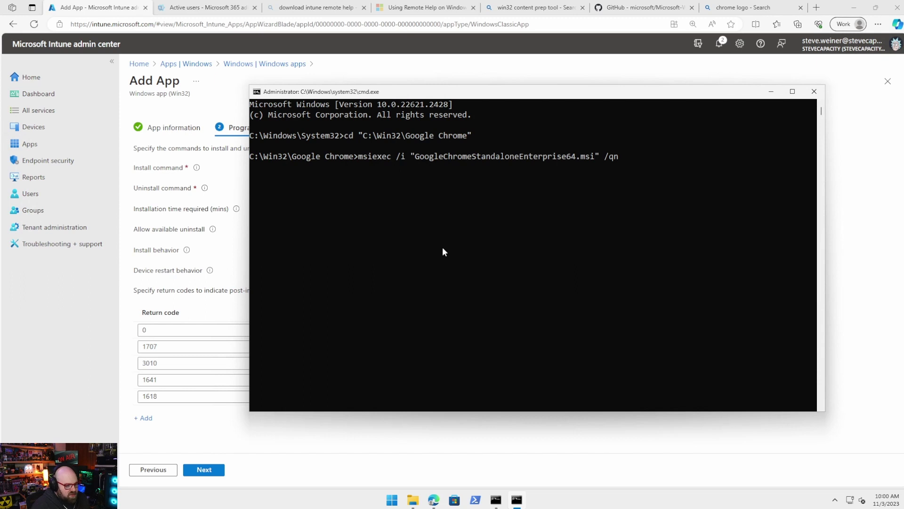
{"action": "key", "text": "Return"}
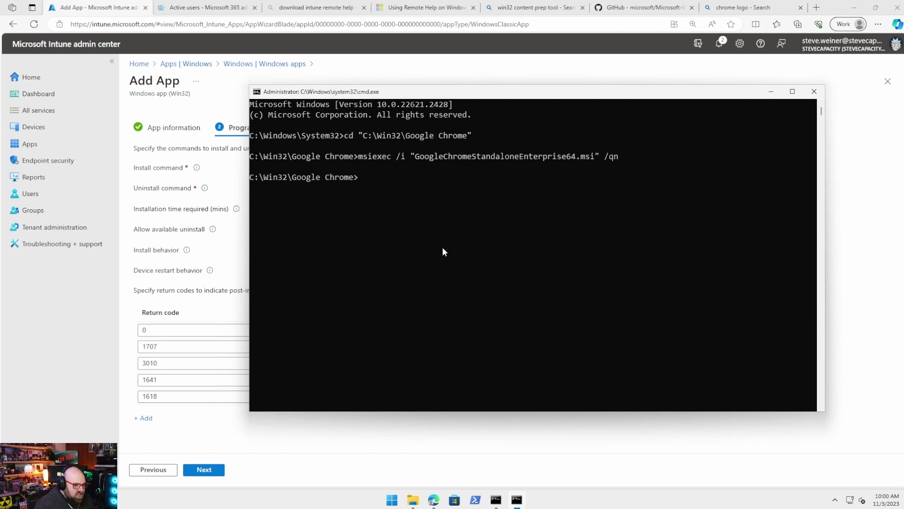
Check the desktop for the installed Chrome, then restore the Intune Program page.
{"action": "left_click", "coordinate": [26, 315]}
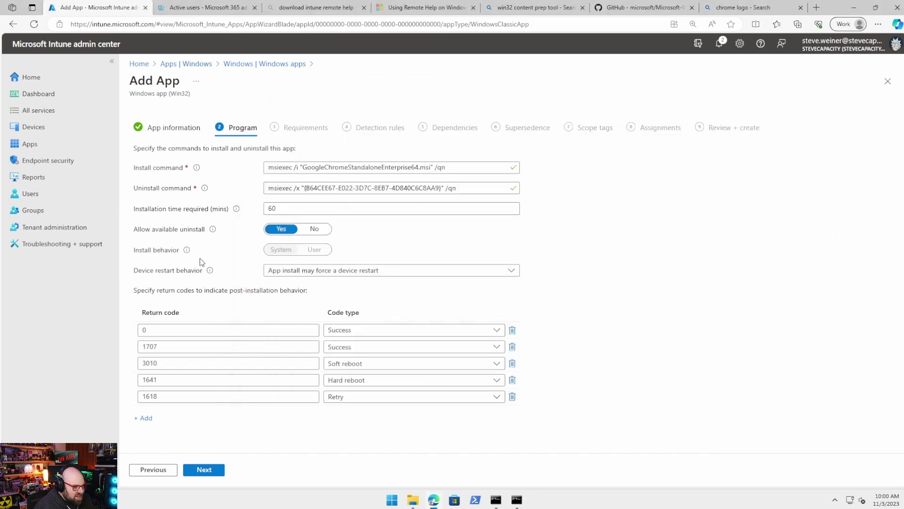
{"action": "triple_click", "coordinate": [268, 168]}
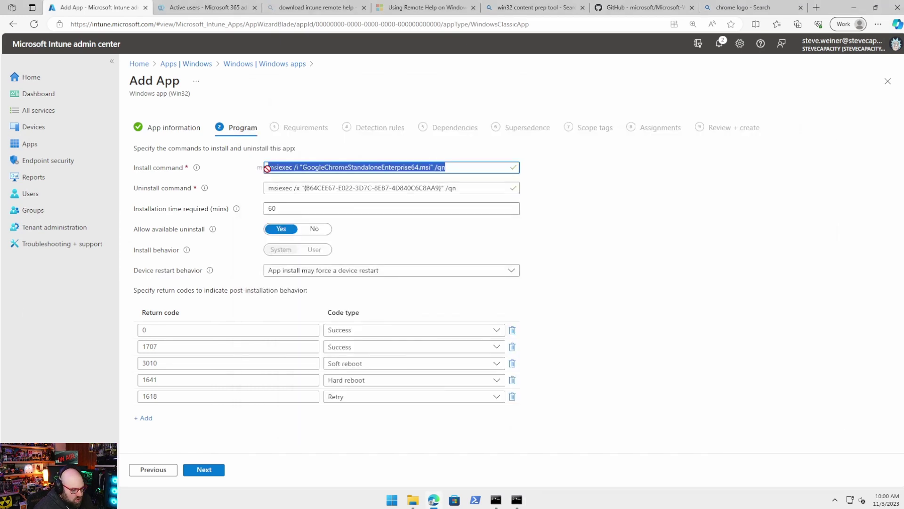
{"action": "left_click", "coordinate": [454, 166]}
{"action": "left_click_drag", "start_coordinate": [465, 166], "coordinate": [261, 168]}
{"action": "left_click", "coordinate": [478, 166]}
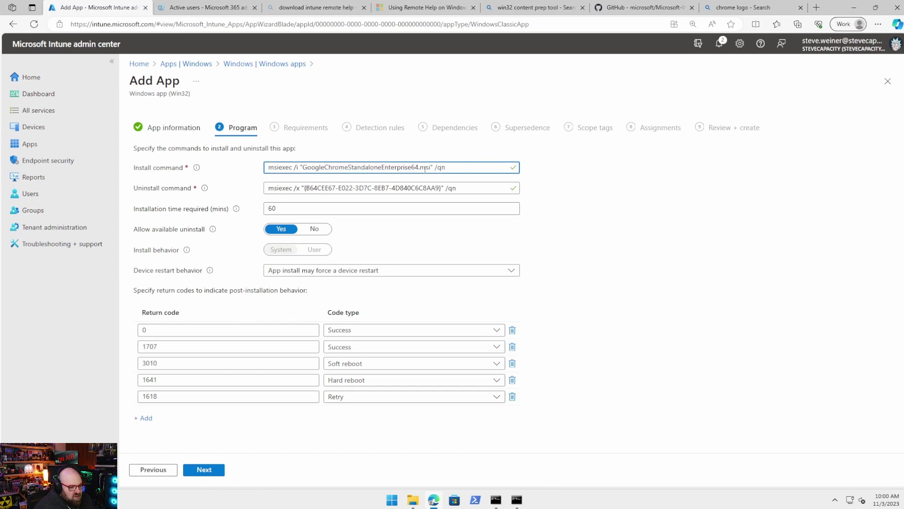
{"action": "left_click", "coordinate": [517, 499]}
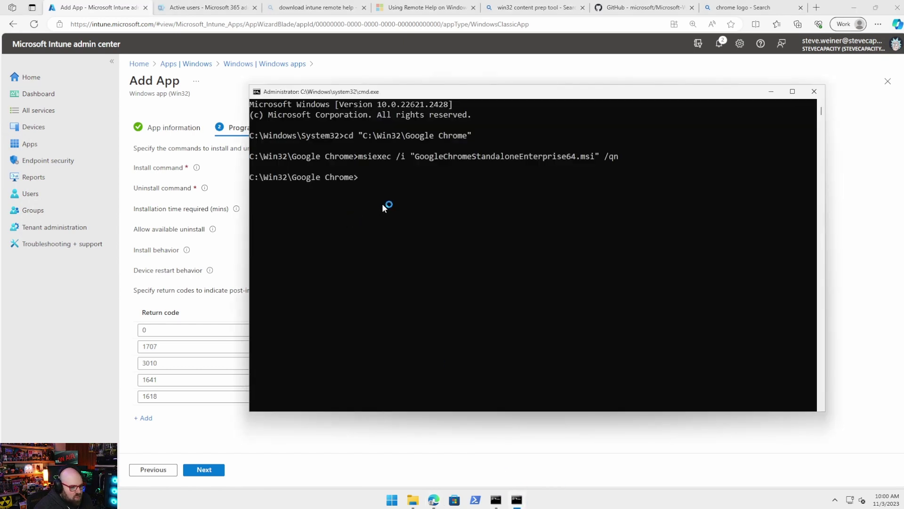
{"action": "left_click", "coordinate": [854, 8]}
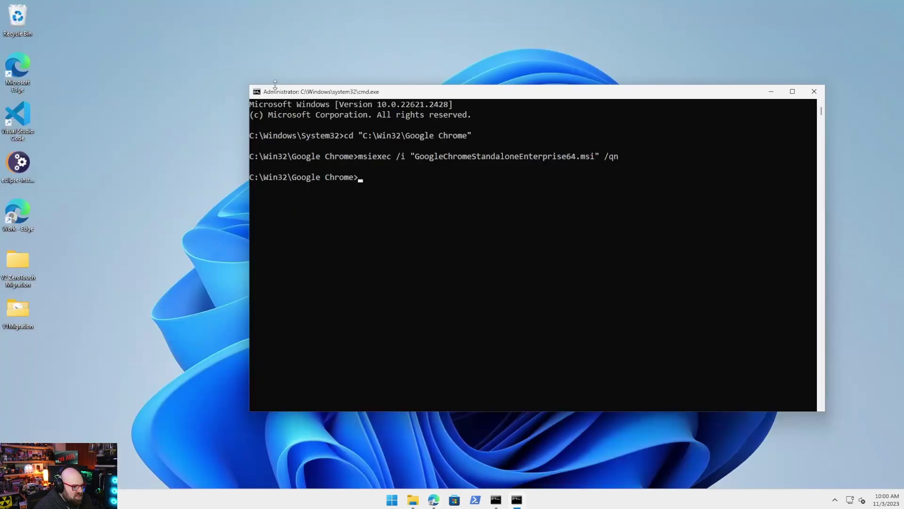
{"action": "left_click_drag", "start_coordinate": [295, 91], "coordinate": [281, 79]}
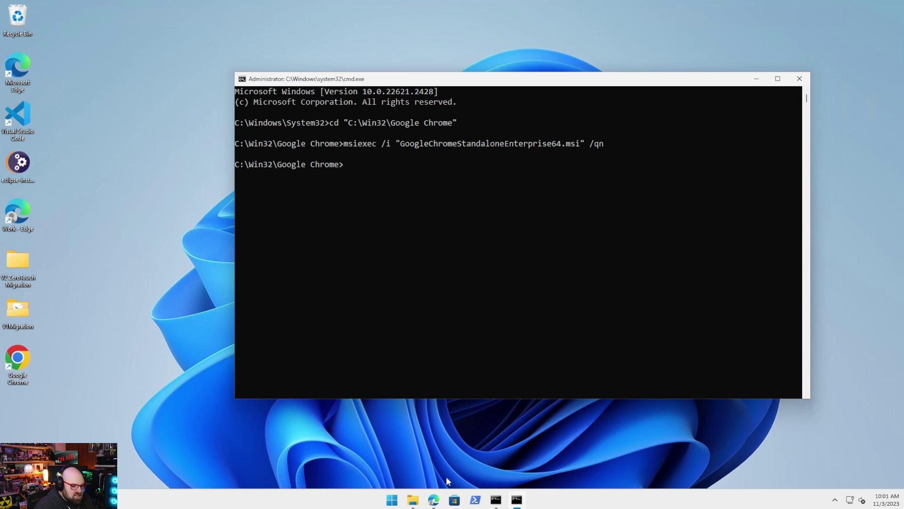
{"action": "left_click", "coordinate": [433, 500]}
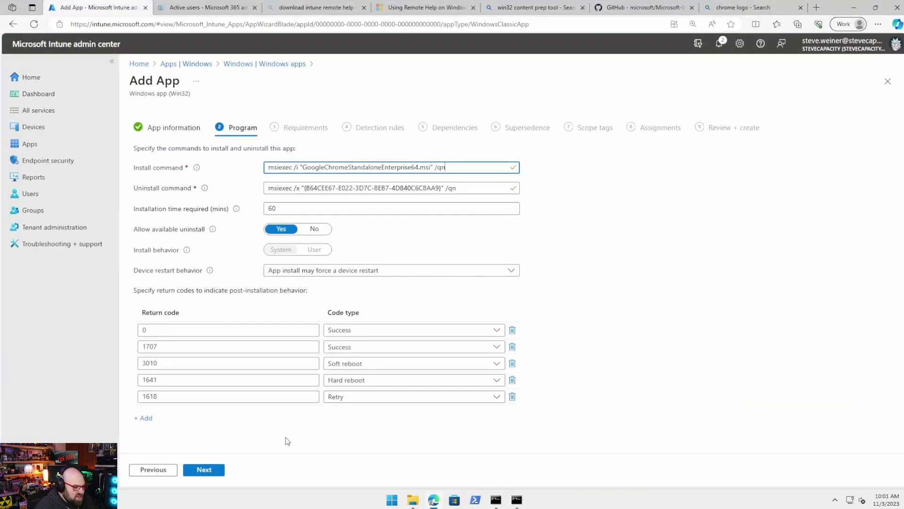
On the Requirements step, allow both 32-bit and 64-bit operating system architectures.
{"action": "left_click", "coordinate": [204, 469]}
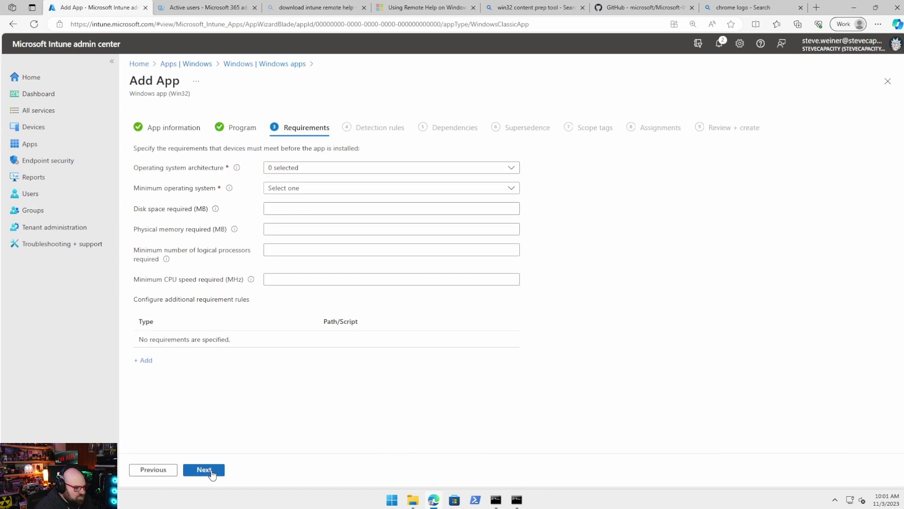
{"action": "left_click", "coordinate": [318, 176]}
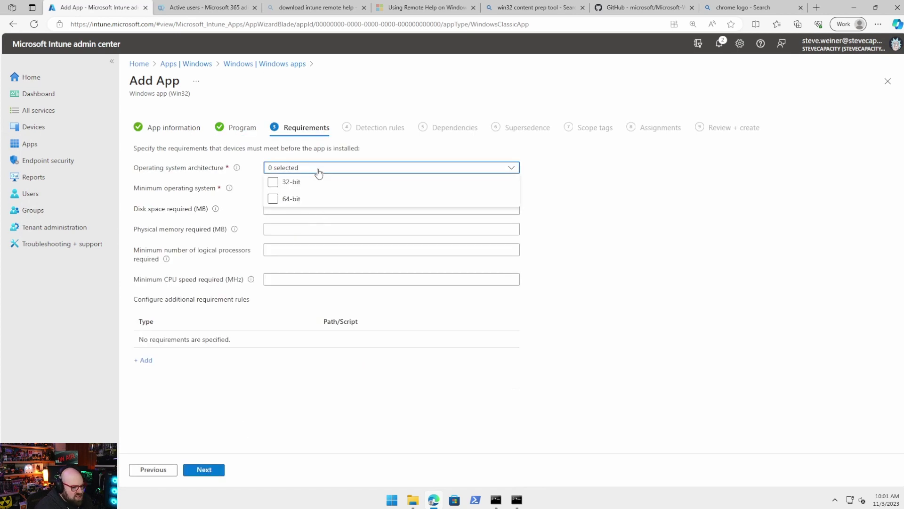
{"action": "left_click", "coordinate": [296, 183]}
{"action": "left_click", "coordinate": [285, 201]}
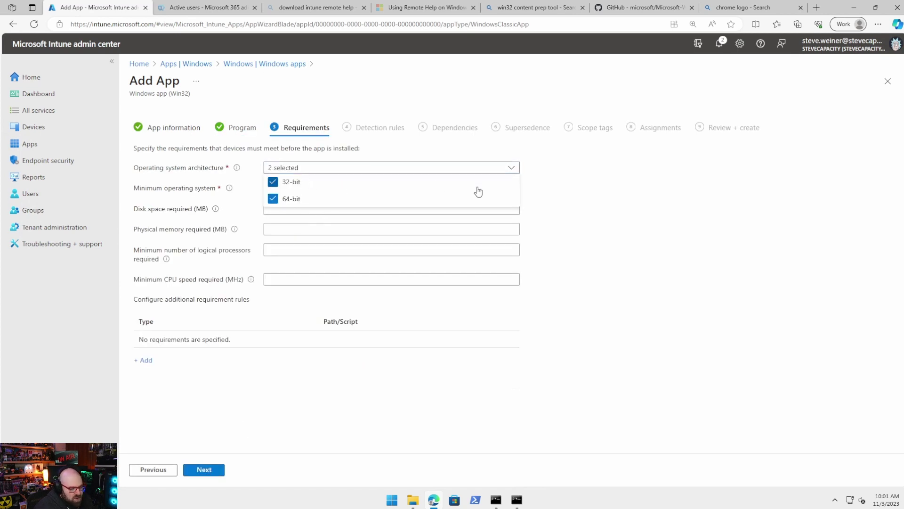
{"action": "left_click", "coordinate": [284, 185]}
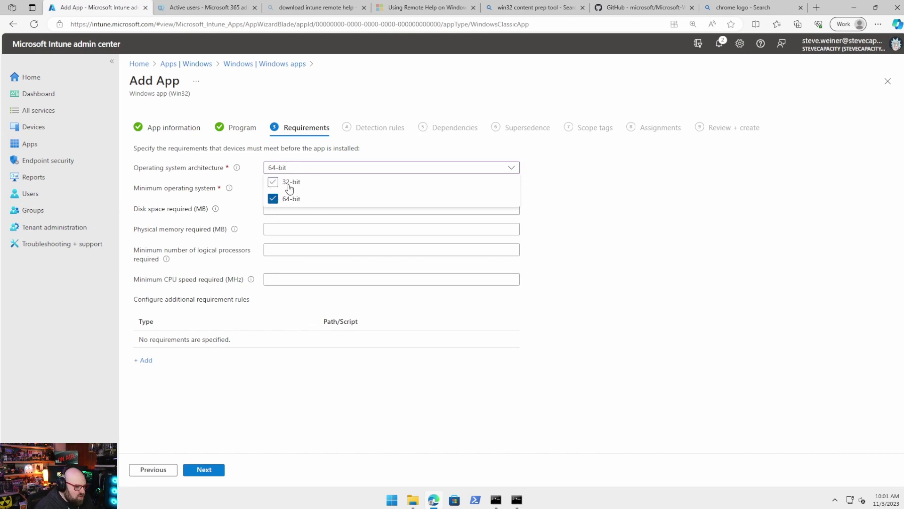
{"action": "left_click", "coordinate": [285, 183]}
{"action": "left_click", "coordinate": [738, 254]}
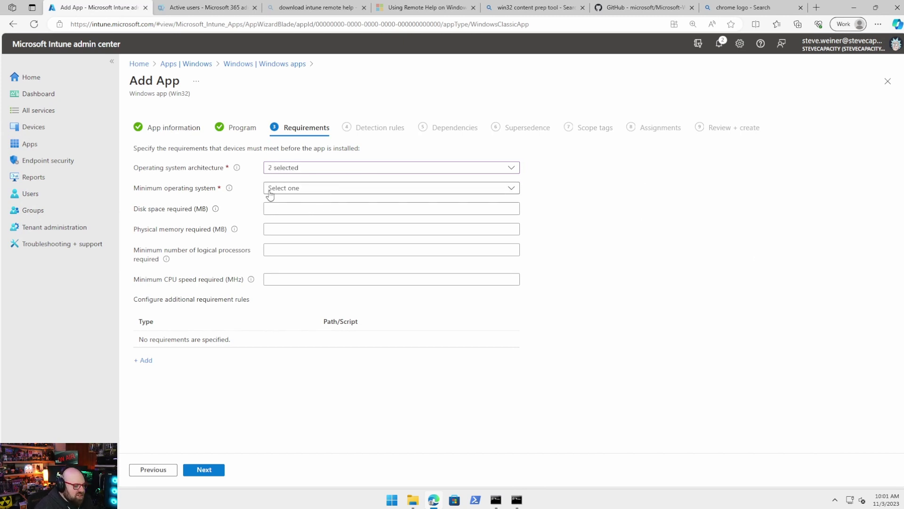
Set the minimum operating system to Windows 10 20H2 and continue to Detection rules.
{"action": "left_click", "coordinate": [297, 188]}
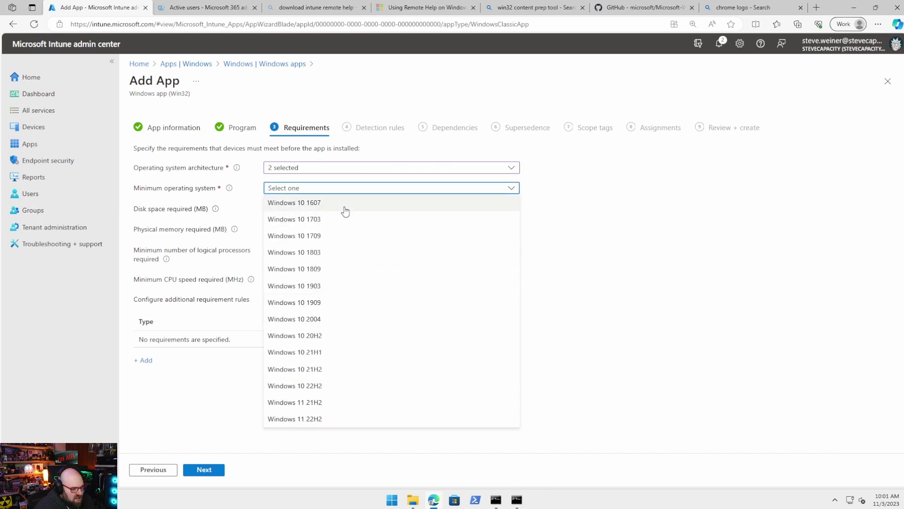
{"action": "left_click", "coordinate": [346, 203]}
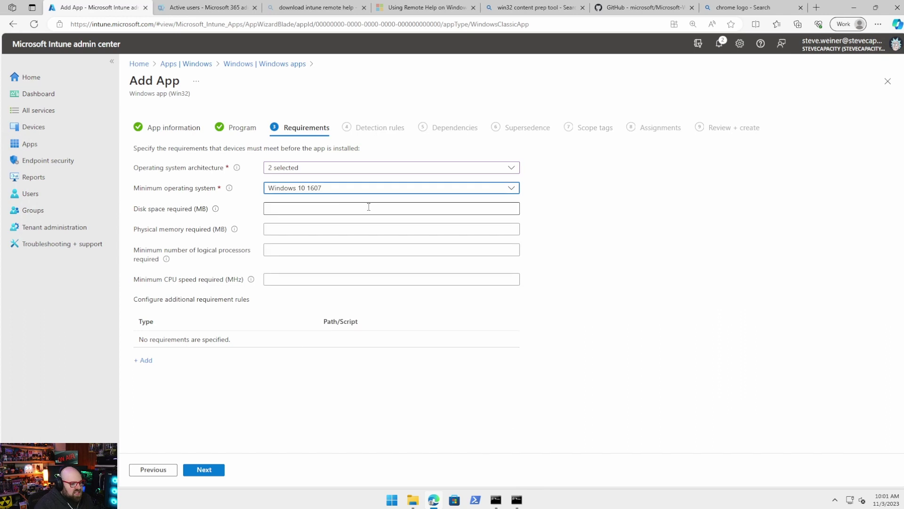
{"action": "left_click", "coordinate": [421, 188]}
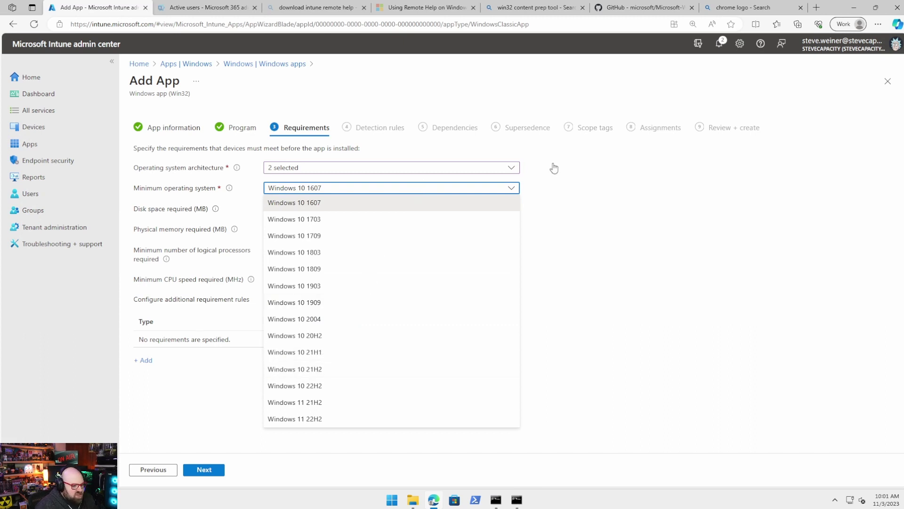
{"action": "left_click", "coordinate": [711, 225]}
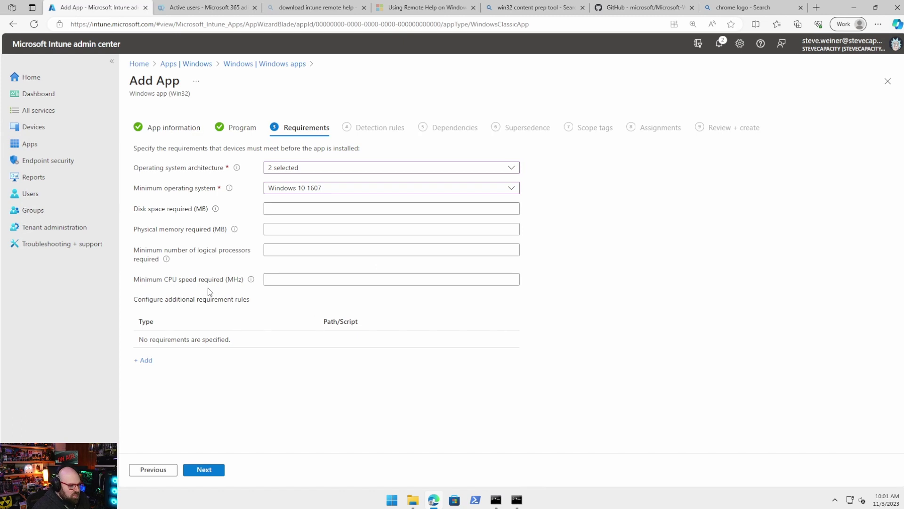
{"action": "left_click", "coordinate": [352, 189]}
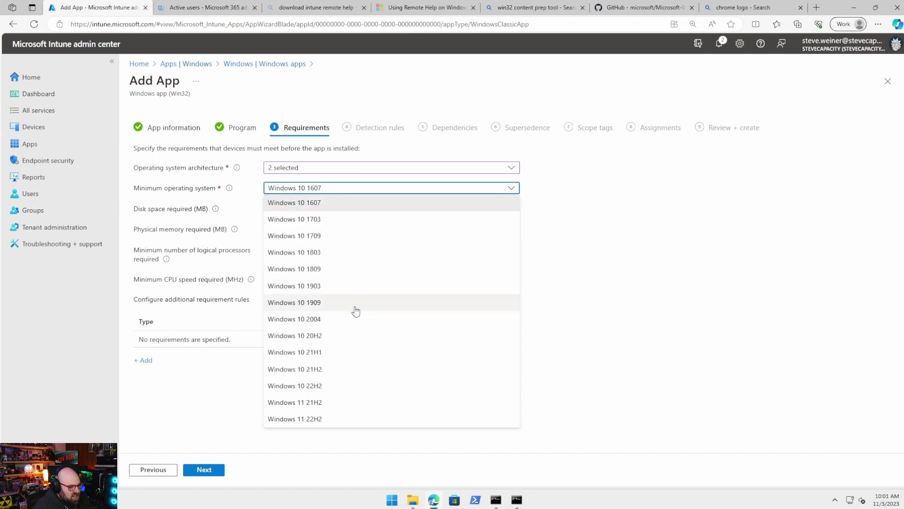
{"action": "left_click", "coordinate": [347, 336]}
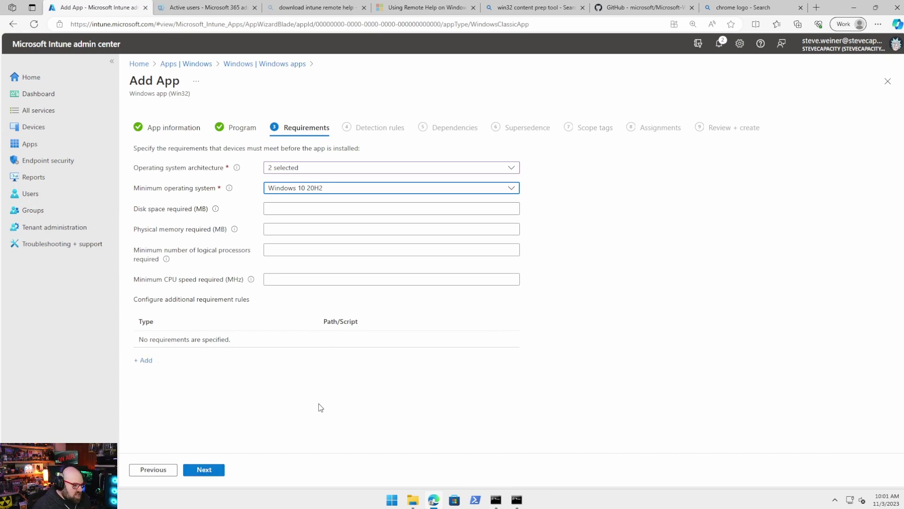
{"action": "left_click", "coordinate": [213, 471]}
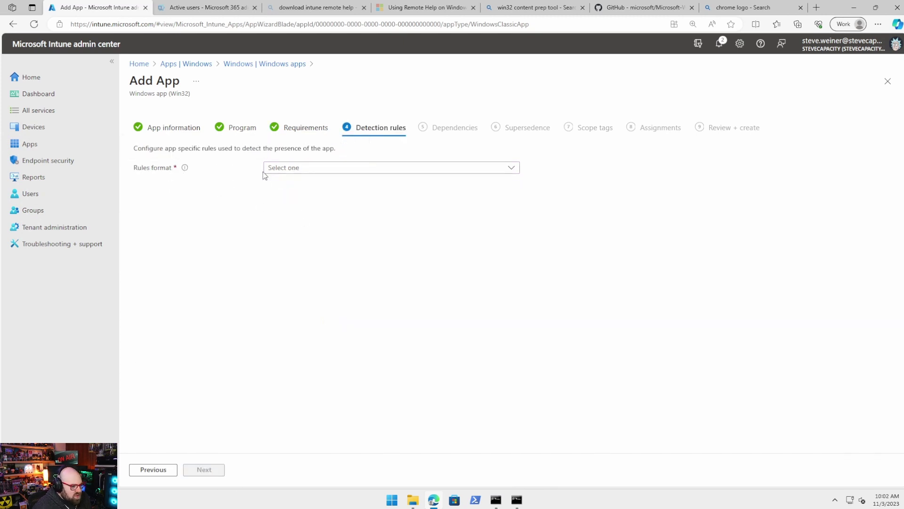
Choose manual detection rules, start a File-type rule, then minimize the browser and console.
{"action": "left_click", "coordinate": [390, 168]}
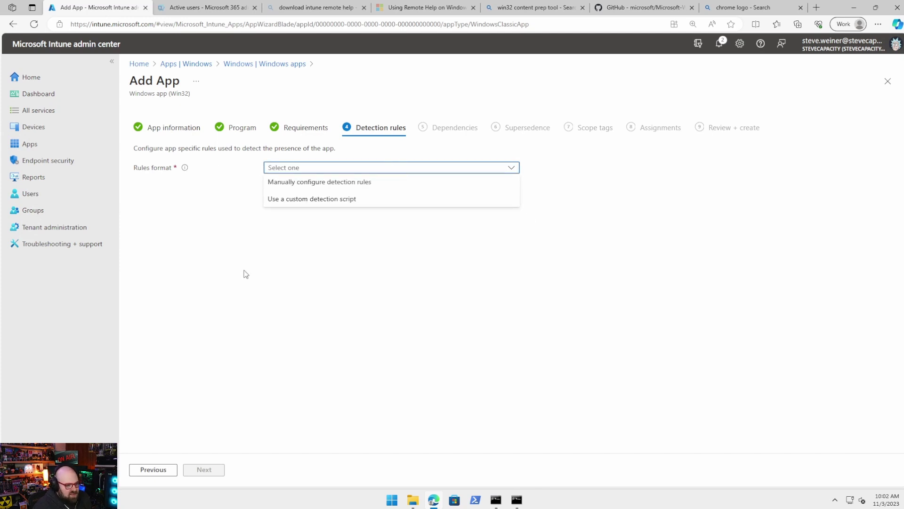
{"action": "left_click", "coordinate": [412, 183]}
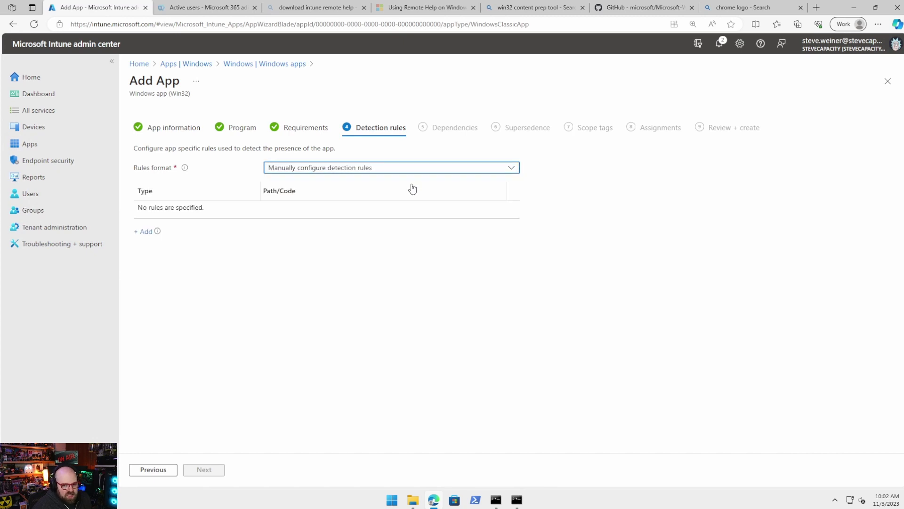
{"action": "left_click", "coordinate": [142, 232]}
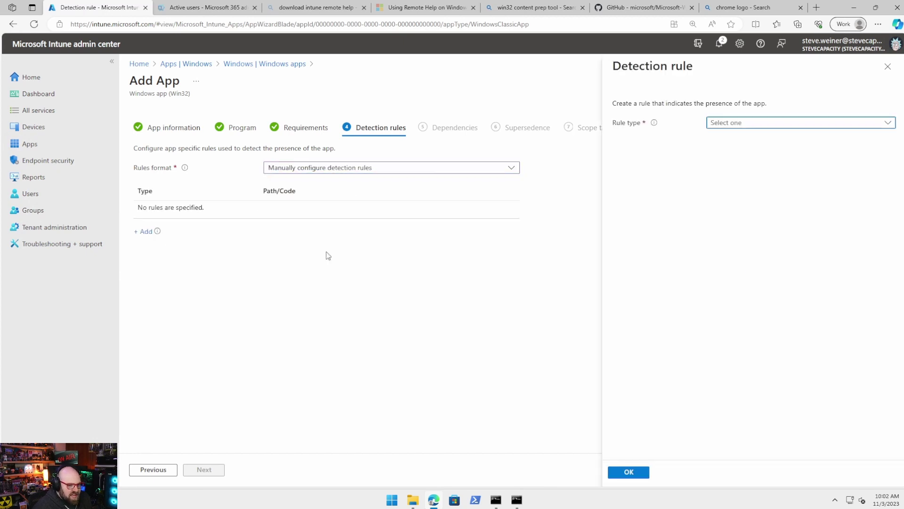
{"action": "left_click", "coordinate": [713, 124]}
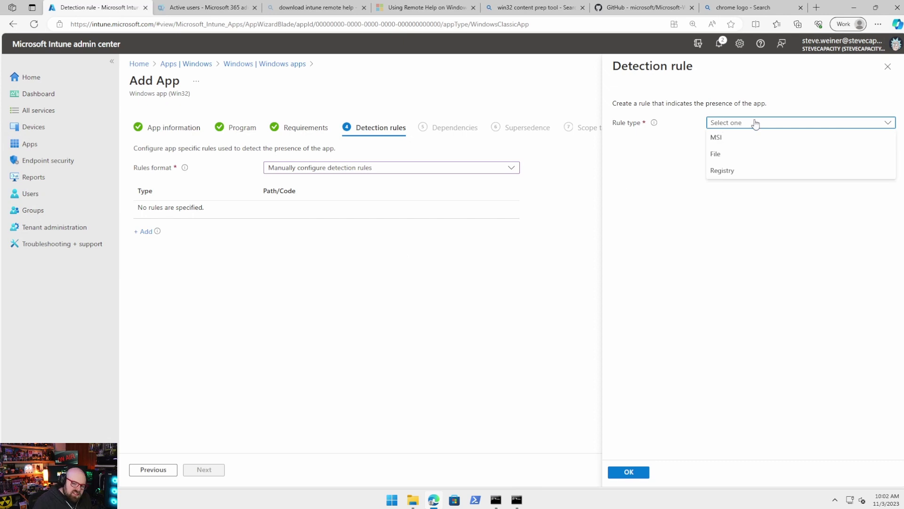
{"action": "left_click", "coordinate": [751, 141]}
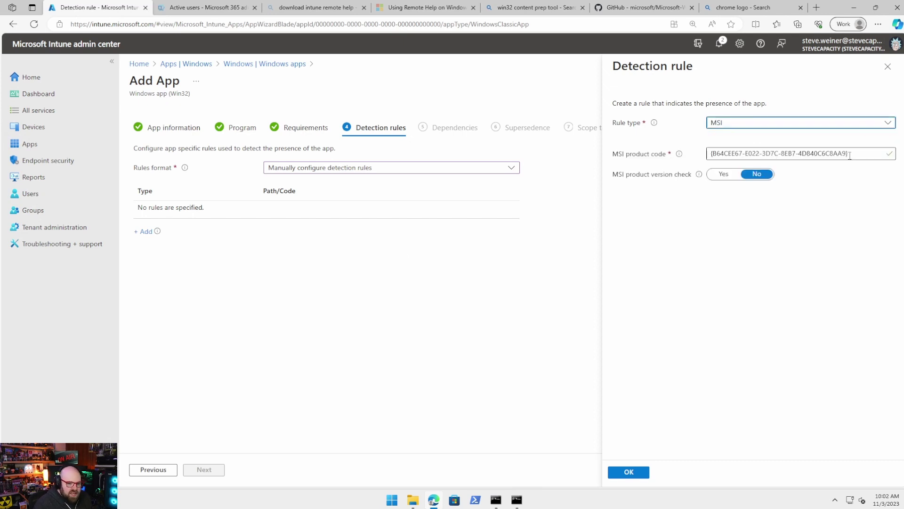
{"action": "left_click", "coordinate": [828, 130]}
{"action": "left_click", "coordinate": [782, 152]}
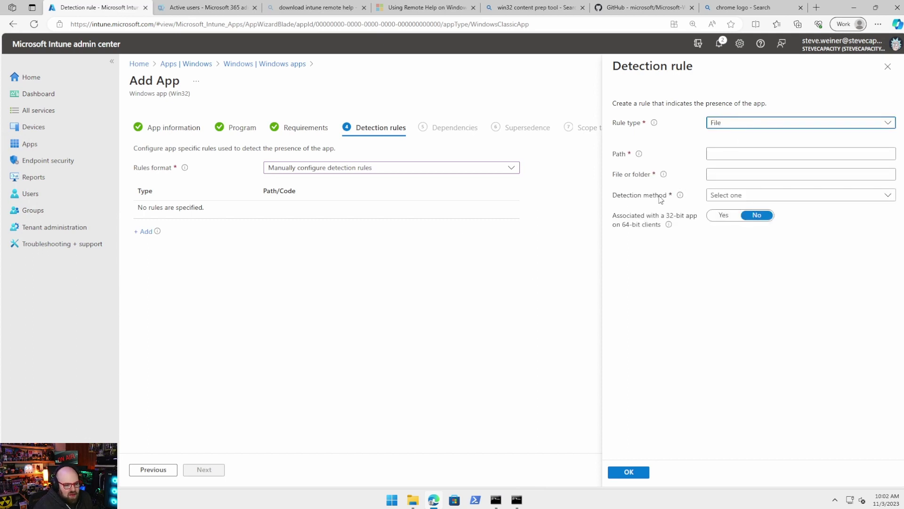
{"action": "left_click", "coordinate": [854, 8]}
{"action": "left_click", "coordinate": [757, 78]}
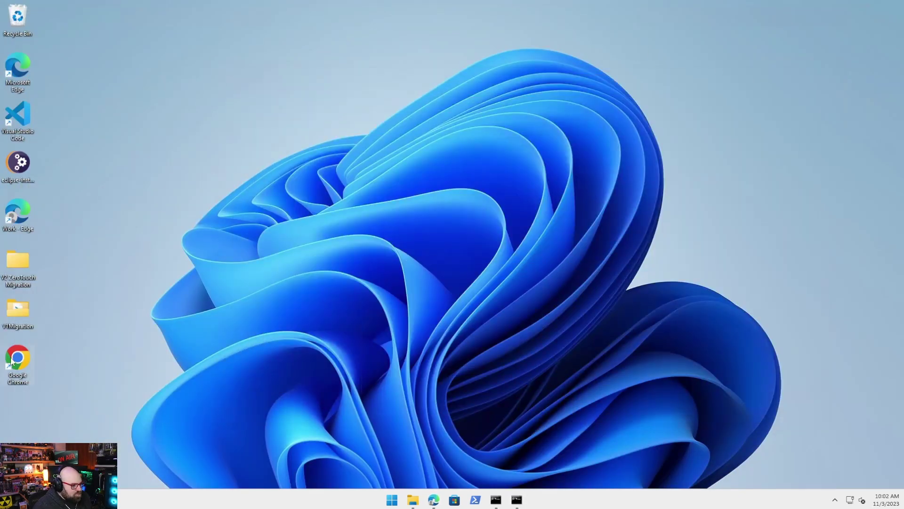
Open the Chrome shortcut's file location and reveal the path C:\Program Files\Google\Chrome\Application.
{"action": "right_click", "coordinate": [20, 361]}
{"action": "left_click", "coordinate": [22, 363]}
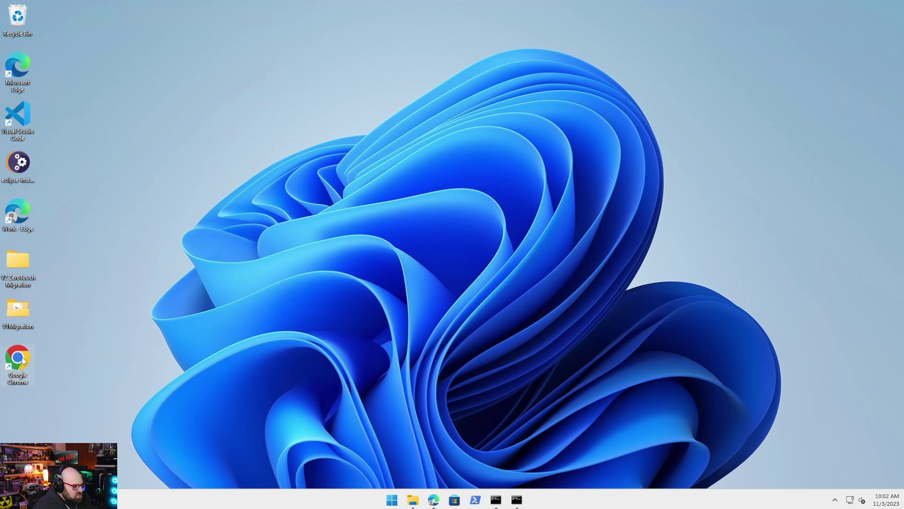
{"action": "right_click", "coordinate": [22, 361]}
{"action": "left_click", "coordinate": [75, 156]}
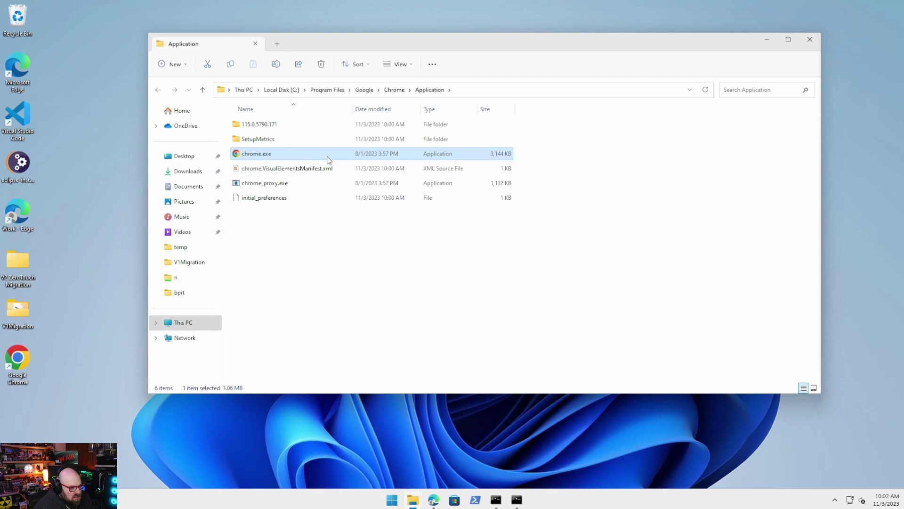
{"action": "mouse_move", "coordinate": [328, 160]}
{"action": "left_click", "coordinate": [499, 89]}
{"action": "key", "text": "ctrl+c"}
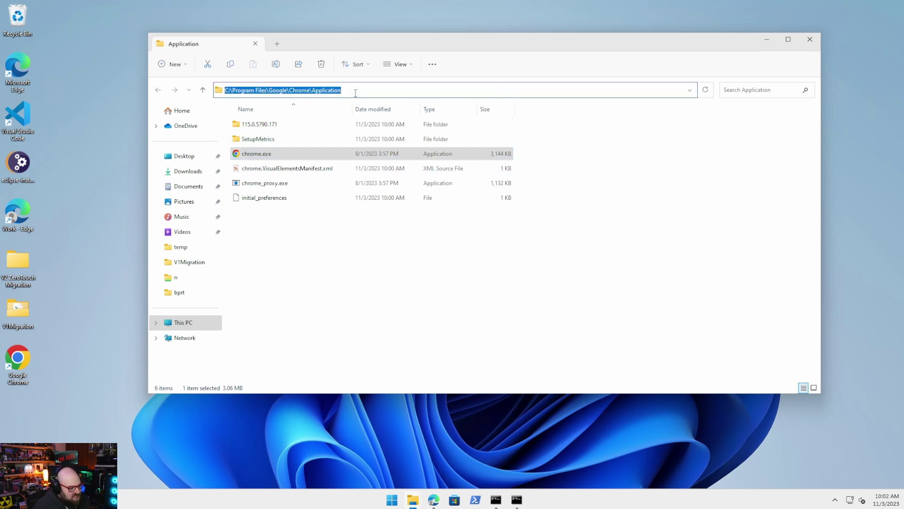
{"action": "left_click", "coordinate": [518, 501]}
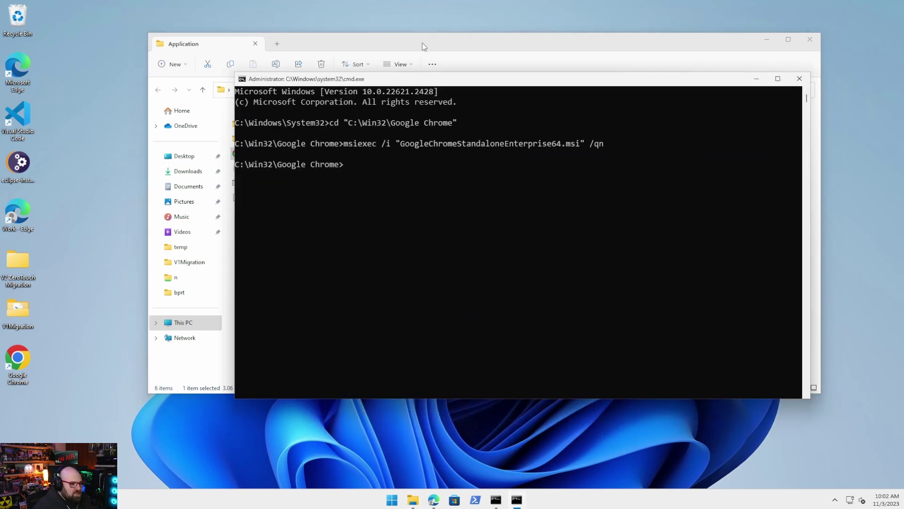
{"action": "left_click_drag", "start_coordinate": [422, 47], "coordinate": [388, 41]}
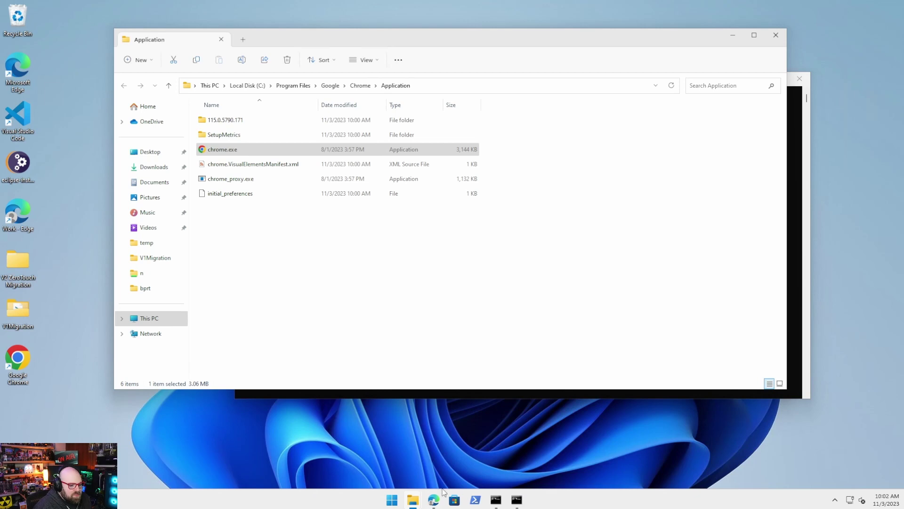
Save a File rule: path C:\Program Files\Google\Chrome\Application, chrome.exe, method File or folder exists.
{"action": "left_click", "coordinate": [434, 500]}
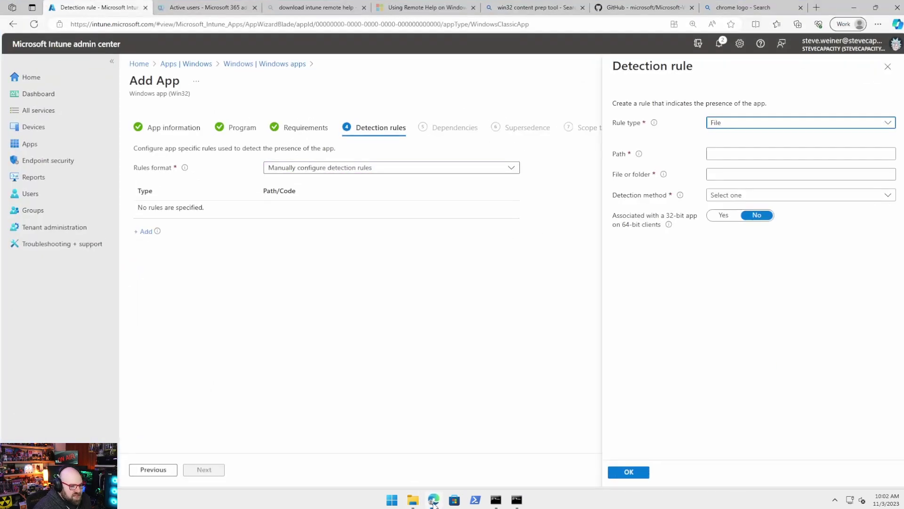
{"action": "left_click", "coordinate": [736, 155]}
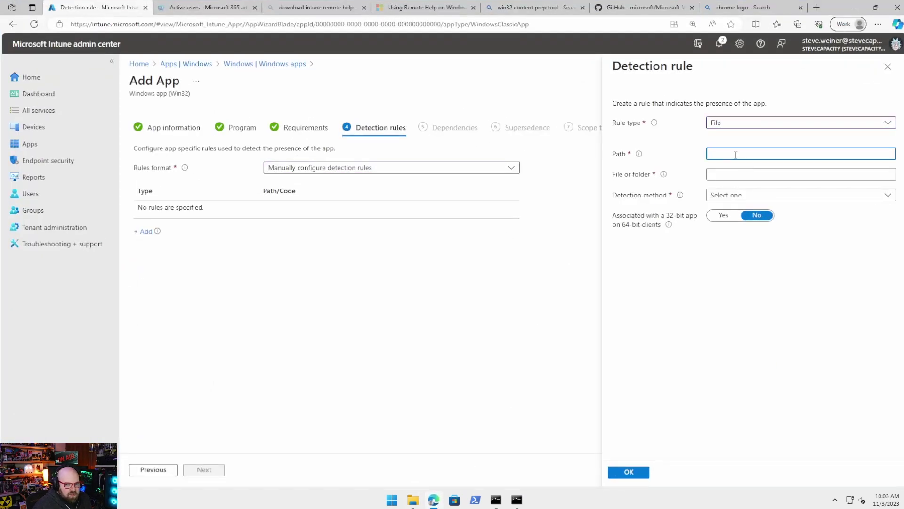
{"action": "key", "text": "ctrl+v"}
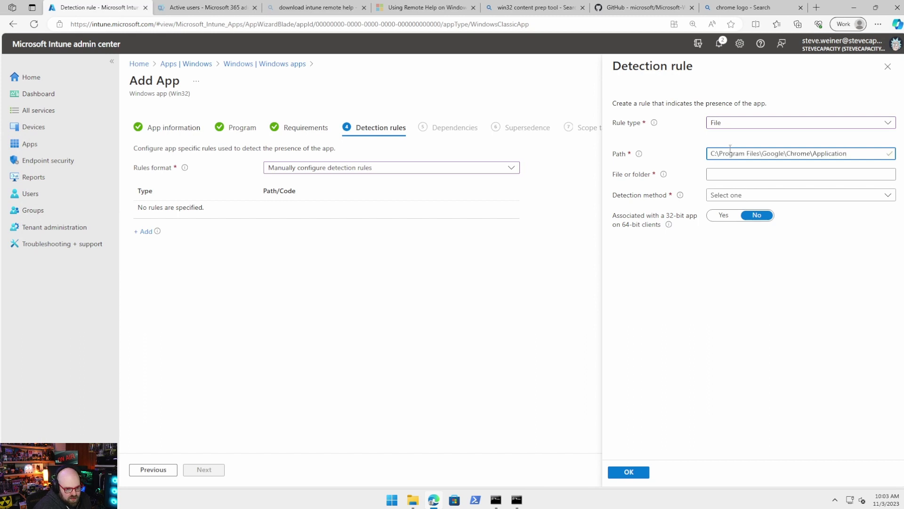
{"action": "left_click", "coordinate": [789, 175]}
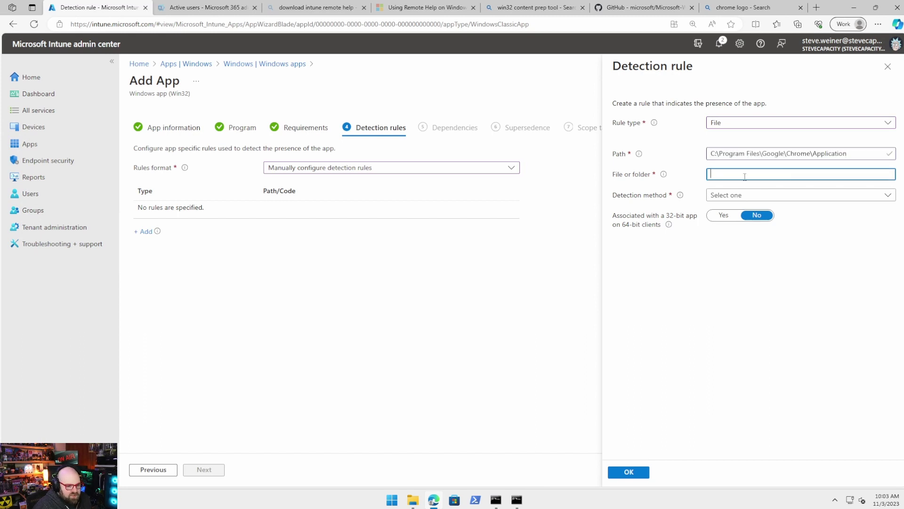
{"action": "key", "text": "alt+Tab"}
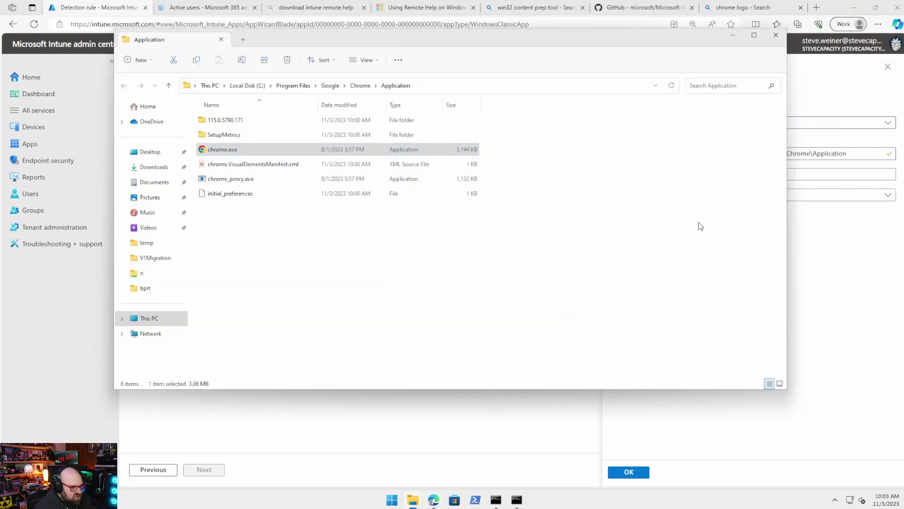
{"action": "key", "text": "alt+Tab"}
{"action": "type", "text": "chrome"}
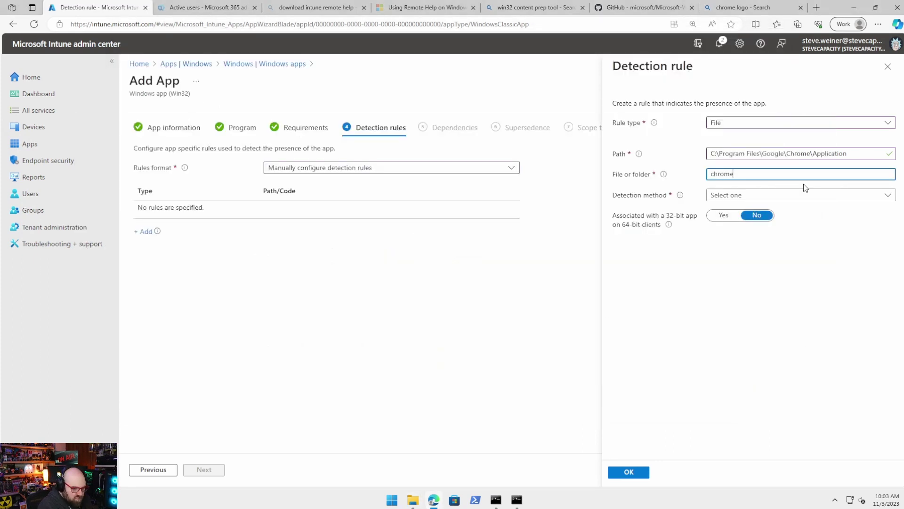
{"action": "type", "text": ".exe"}
{"action": "left_click", "coordinate": [801, 196]}
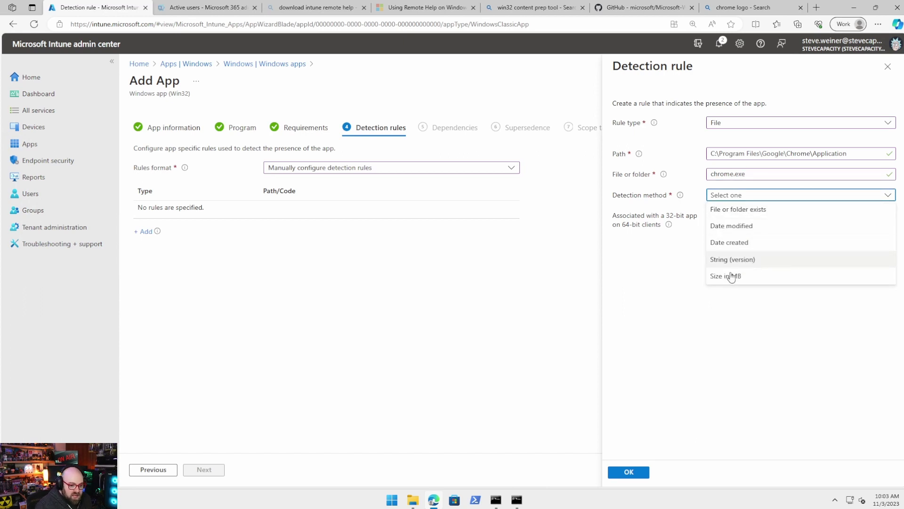
{"action": "left_click", "coordinate": [756, 209]}
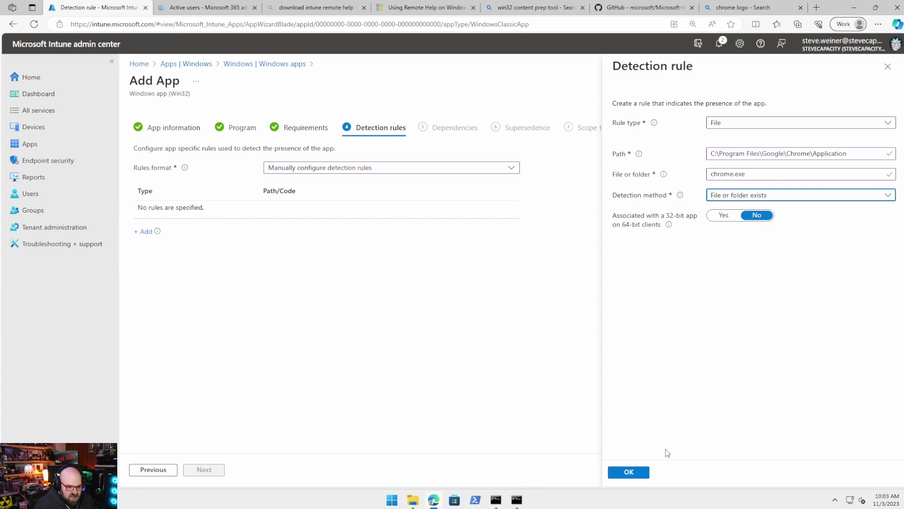
{"action": "left_click", "coordinate": [643, 472]}
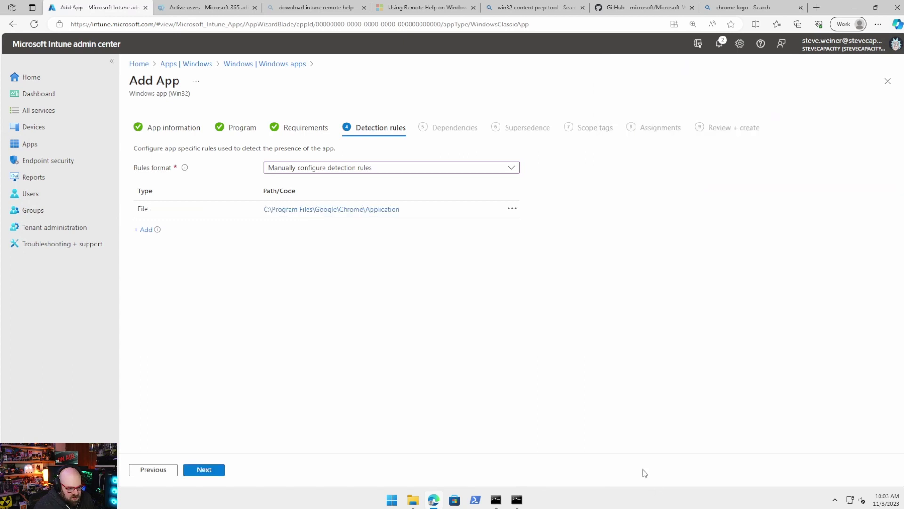
Move past Detection rules, Dependencies and Supersedence, adding nothing, to Scope tags.
{"action": "left_click", "coordinate": [218, 470]}
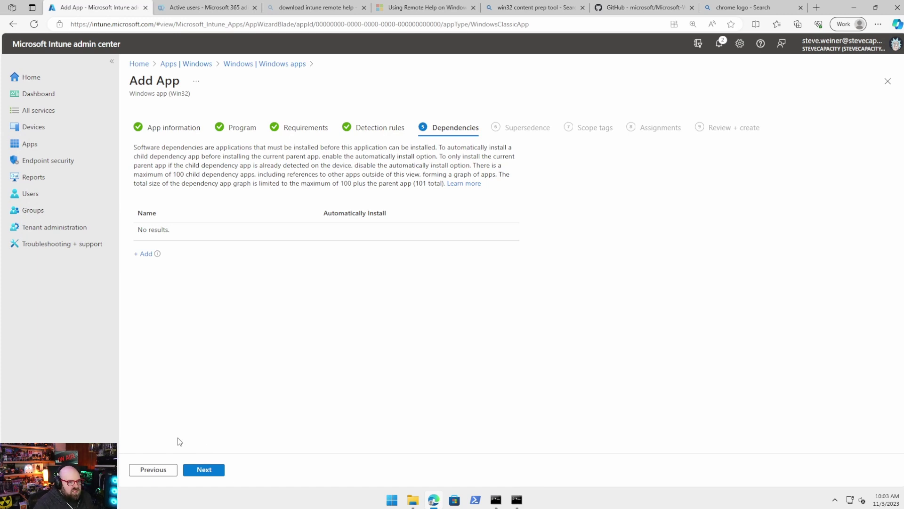
{"action": "left_click", "coordinate": [200, 473]}
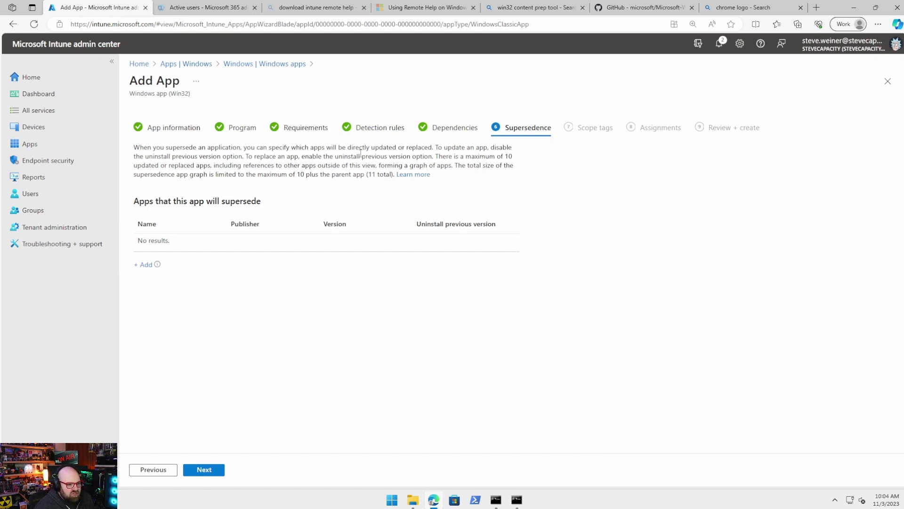
{"action": "left_click", "coordinate": [208, 470]}
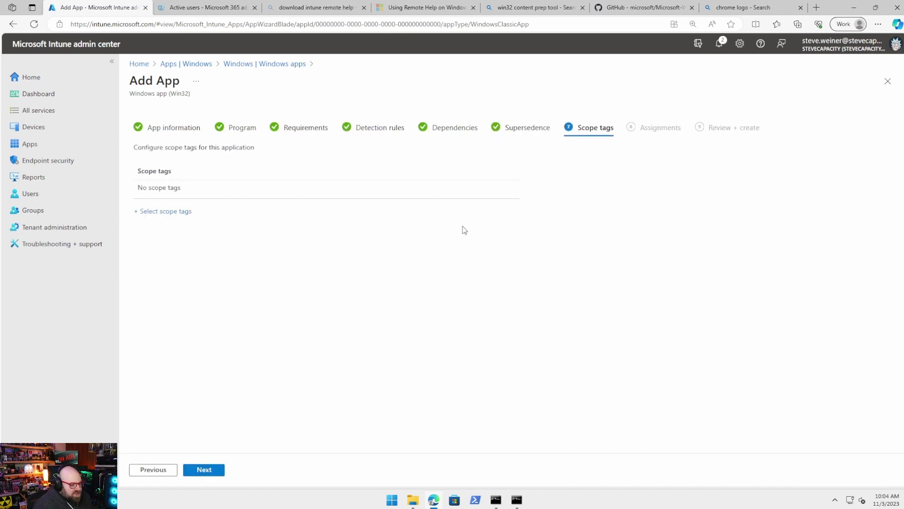
On Assignments, open Required group selection and browse groups, leaving M365 Devices unselected.
{"action": "left_click", "coordinate": [216, 470]}
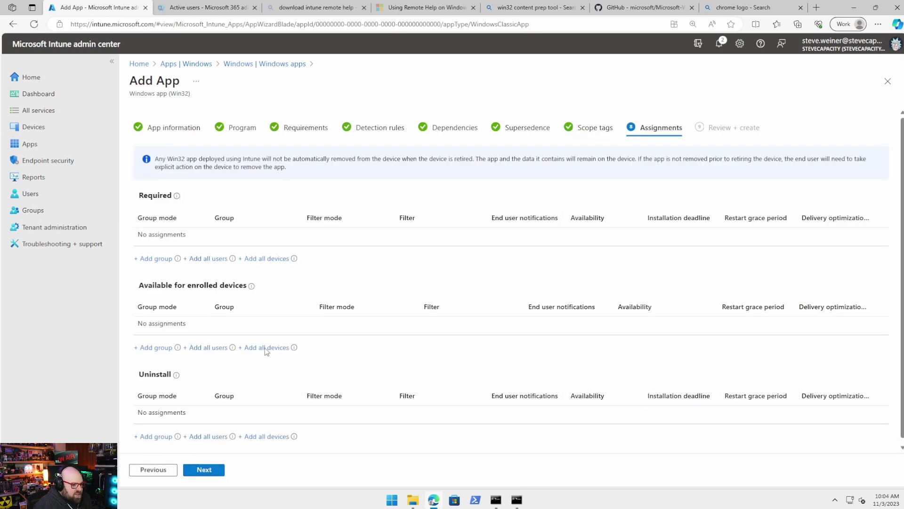
{"action": "scroll", "coordinate": [284, 362], "scroll_direction": "down", "scroll_amount": 1}
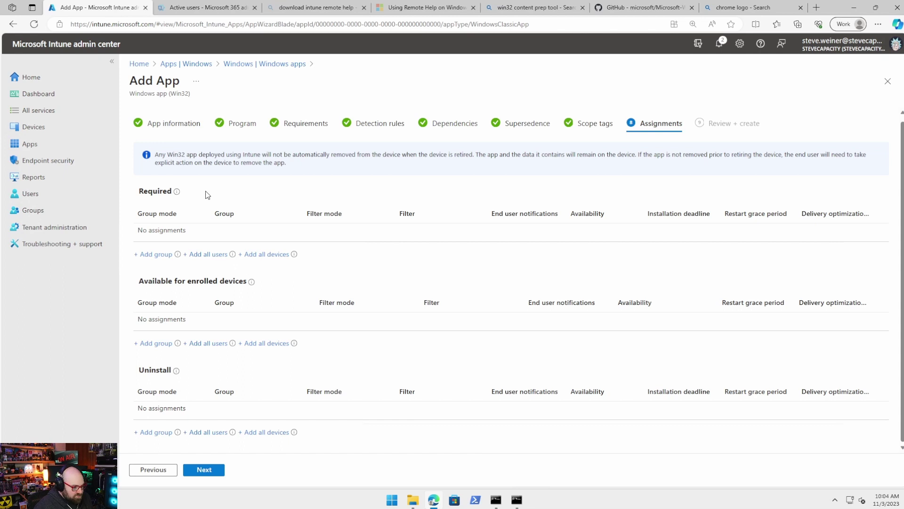
{"action": "left_click", "coordinate": [165, 256]}
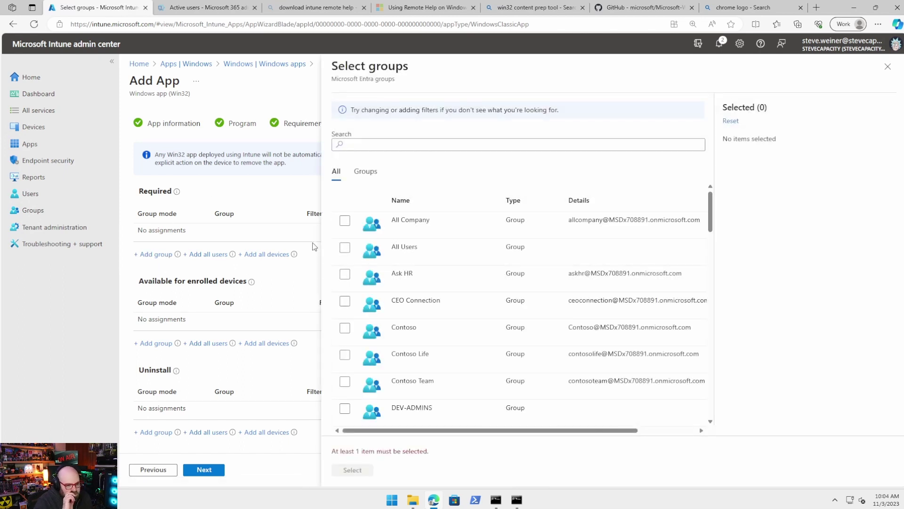
{"action": "scroll", "coordinate": [452, 283], "scroll_direction": "down", "scroll_amount": 15}
{"action": "scroll", "coordinate": [456, 351], "scroll_direction": "down", "scroll_amount": 4}
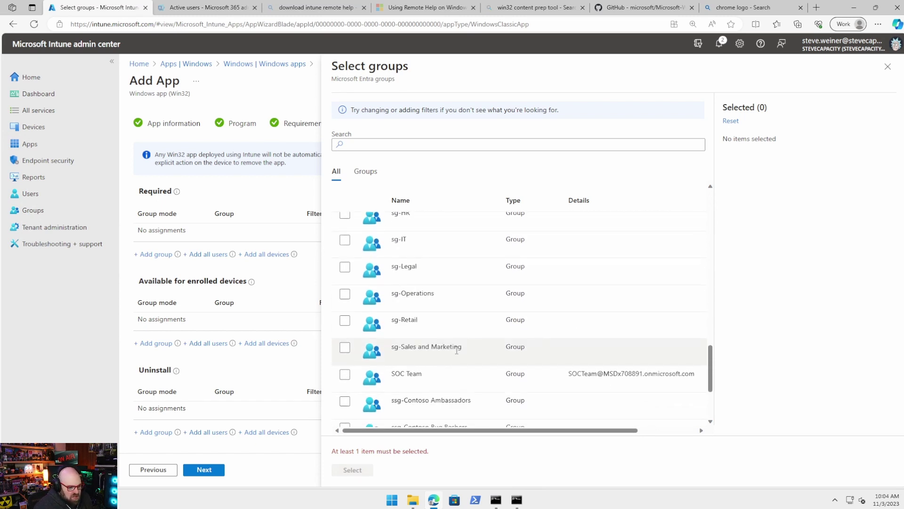
{"action": "scroll", "coordinate": [456, 351], "scroll_direction": "down", "scroll_amount": 4}
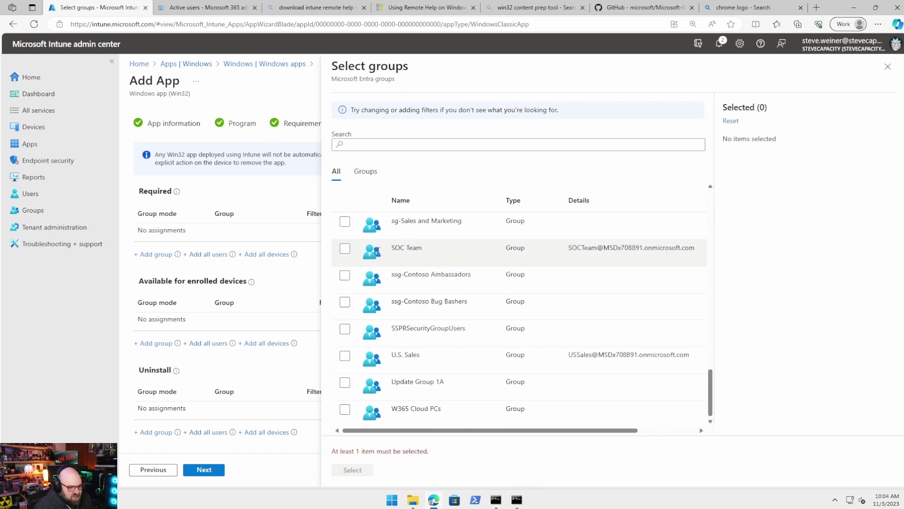
{"action": "scroll", "coordinate": [455, 389], "scroll_direction": "up", "scroll_amount": 4}
{"action": "scroll", "coordinate": [455, 388], "scroll_direction": "up", "scroll_amount": 8}
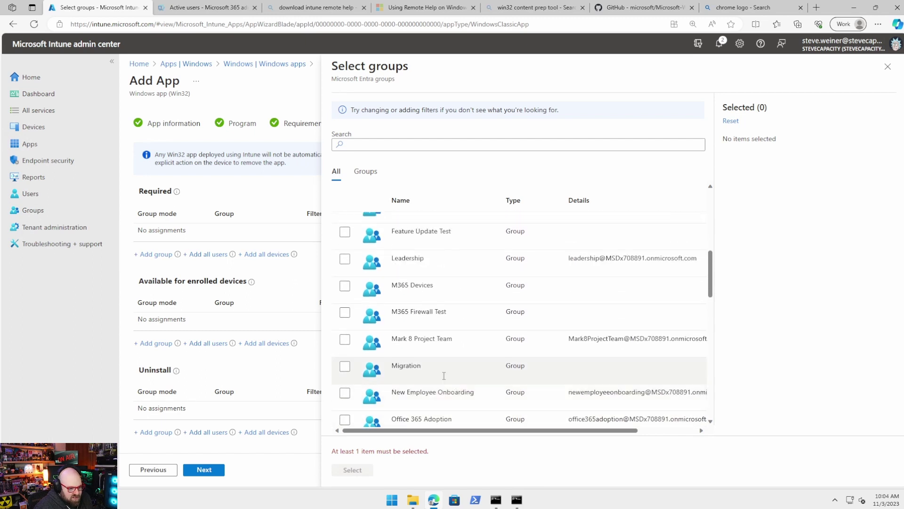
{"action": "left_click", "coordinate": [346, 287]}
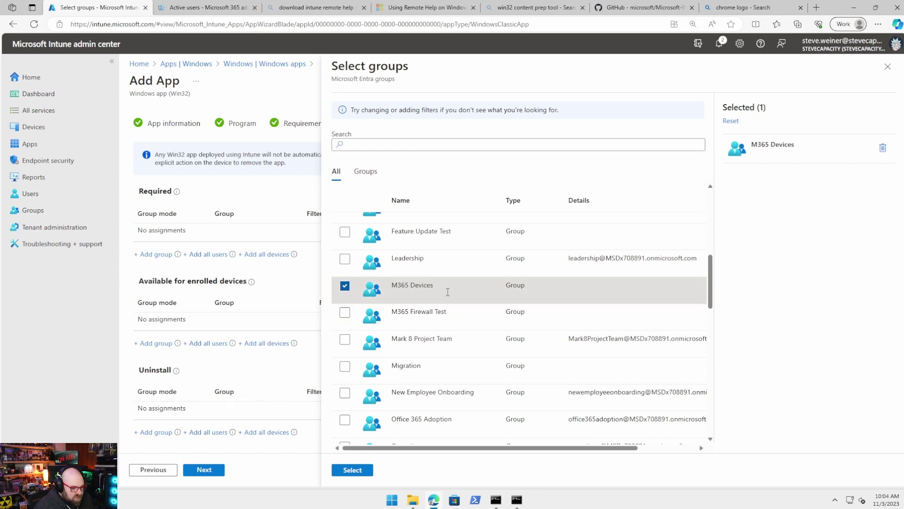
{"action": "left_click", "coordinate": [344, 285]}
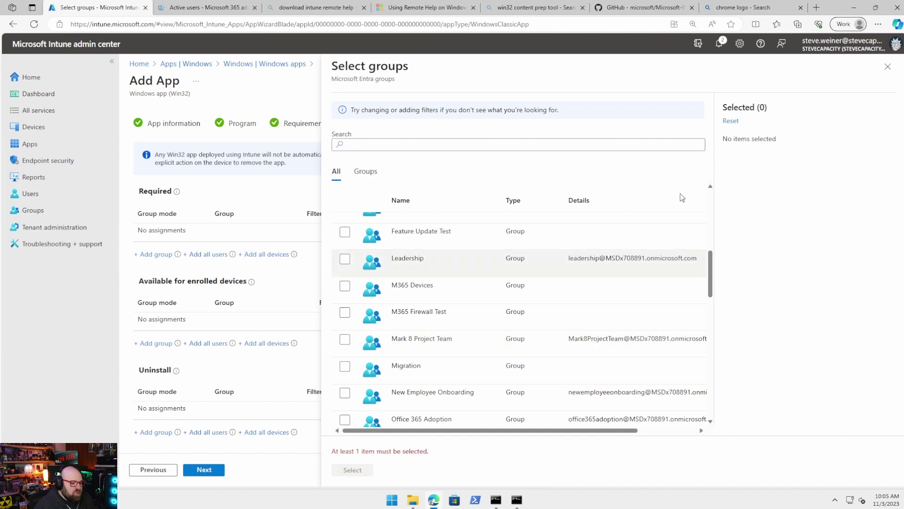
{"action": "left_click", "coordinate": [887, 67]}
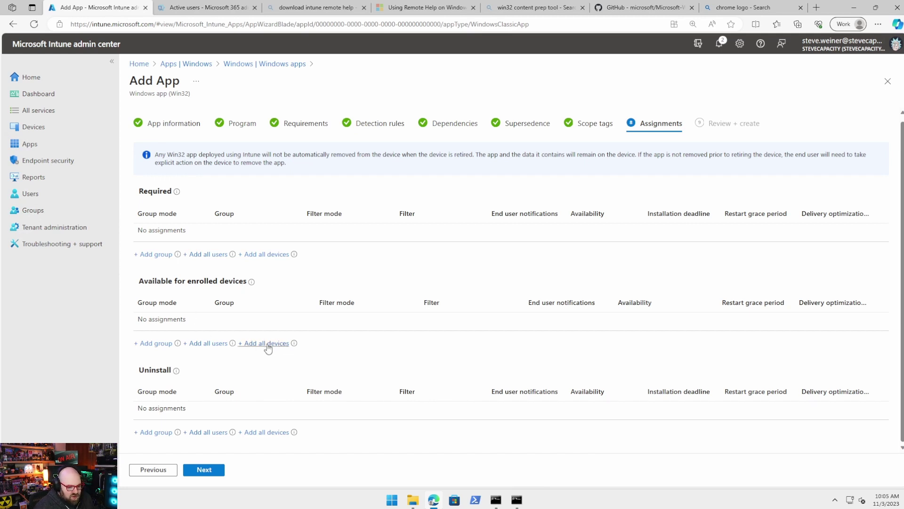
{"action": "left_click", "coordinate": [155, 344]}
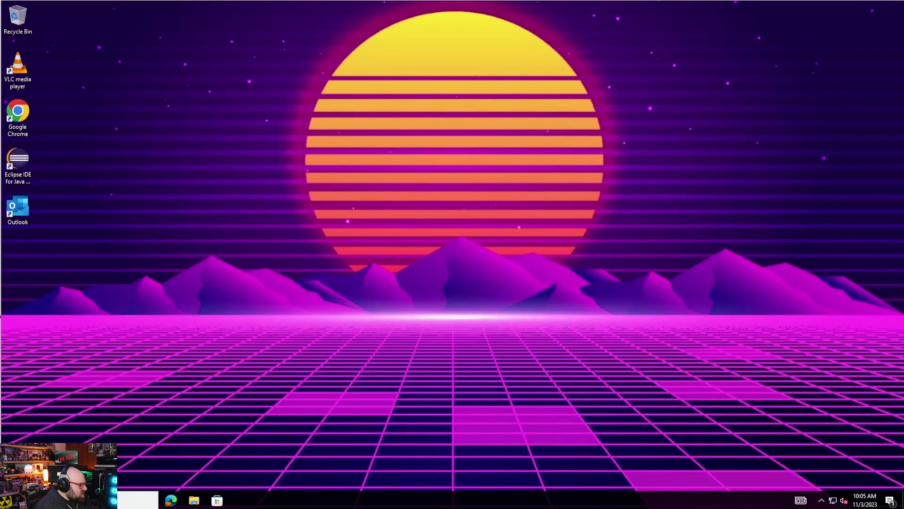
Open Company Portal and view Google Chrome's additional information and overview details.
{"action": "key", "text": "super"}
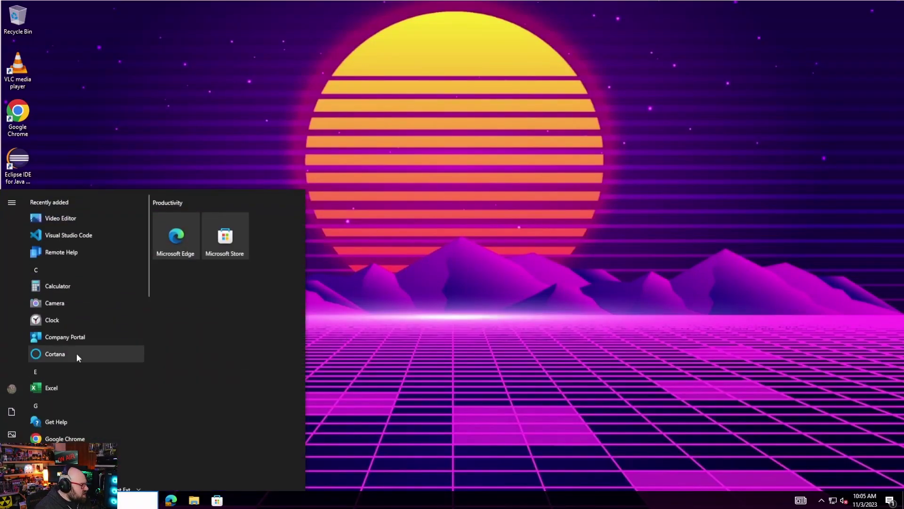
{"action": "left_click", "coordinate": [65, 336]}
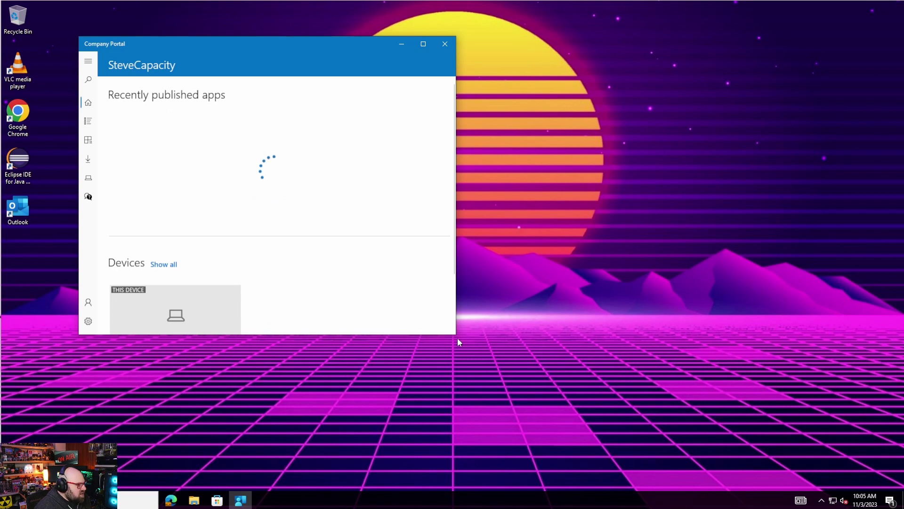
{"action": "left_click_drag", "start_coordinate": [457, 337], "coordinate": [694, 430]}
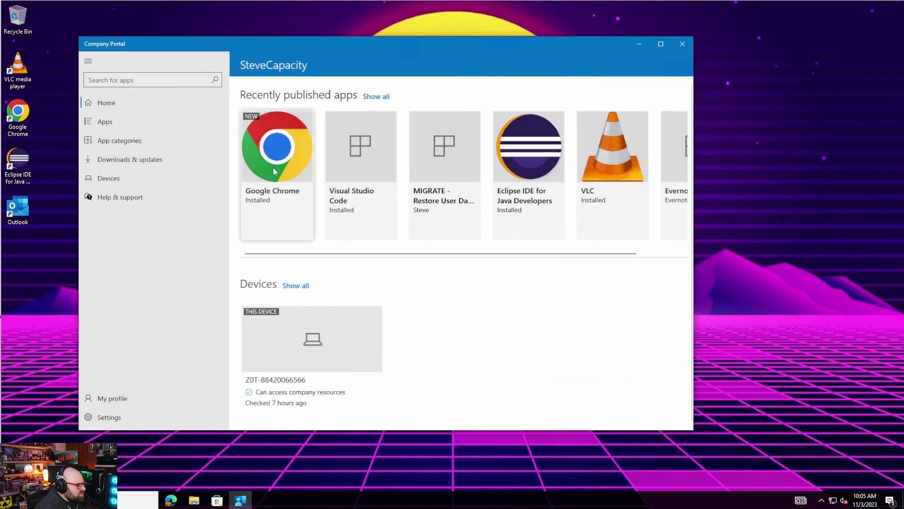
{"action": "left_click", "coordinate": [296, 160]}
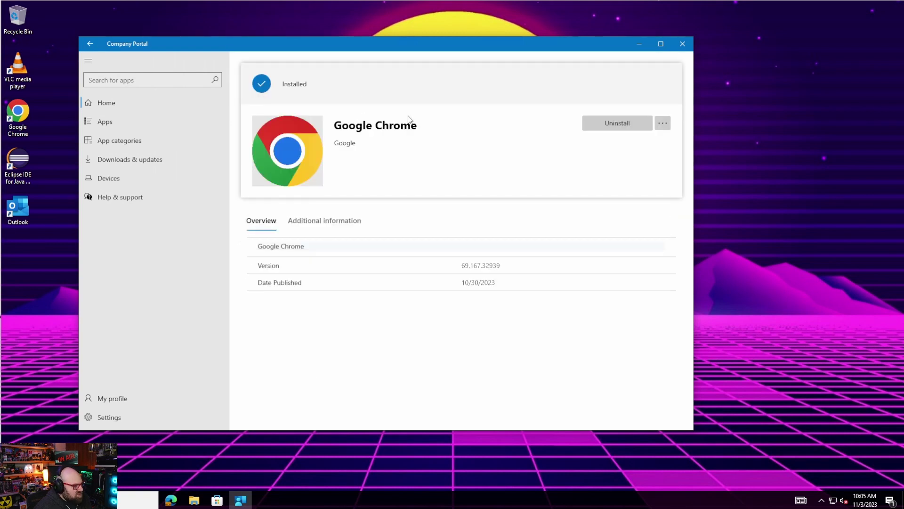
{"action": "left_click", "coordinate": [304, 221]}
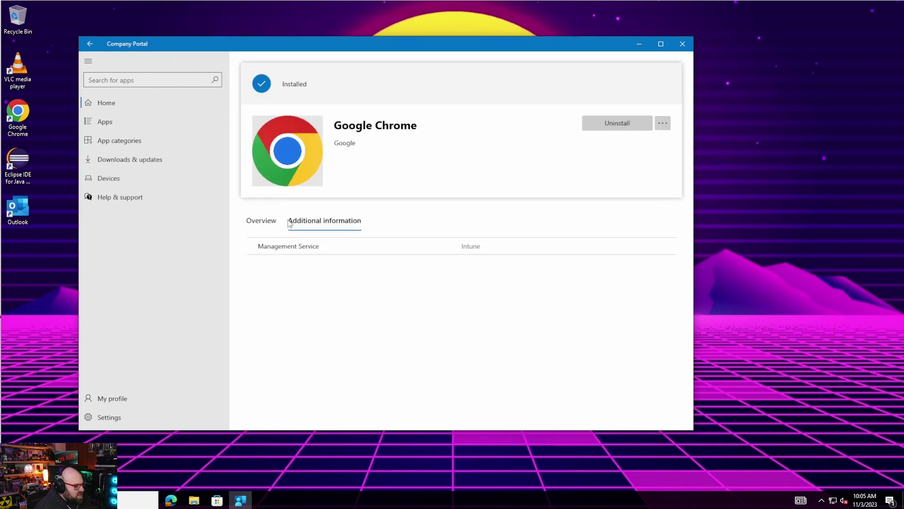
{"action": "left_click", "coordinate": [259, 221]}
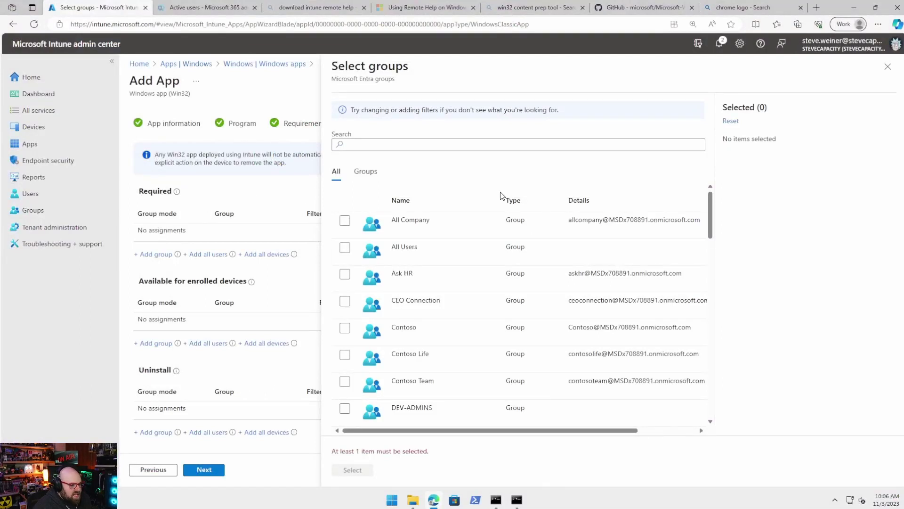
Add the M365 Devices group to the app's Required assignments.
{"action": "left_click", "coordinate": [888, 66]}
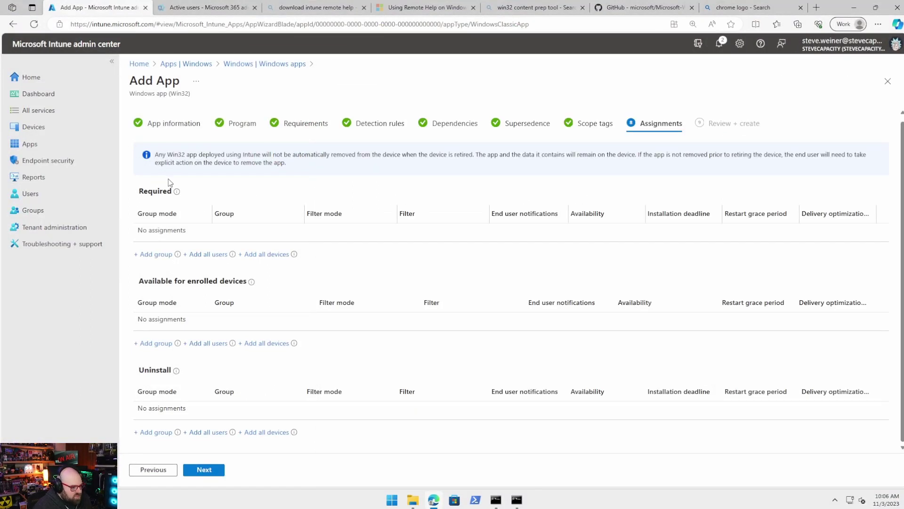
{"action": "left_click", "coordinate": [148, 254]}
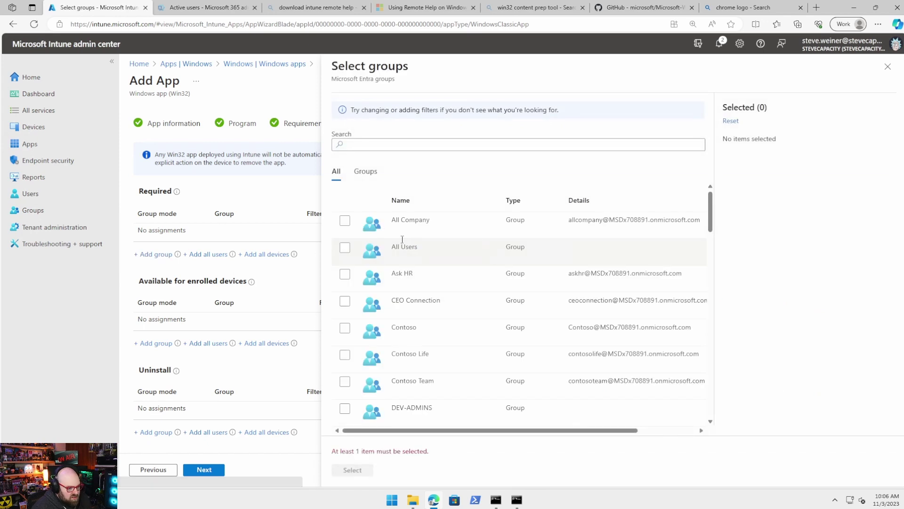
{"action": "scroll", "coordinate": [422, 338], "scroll_direction": "down", "scroll_amount": 5}
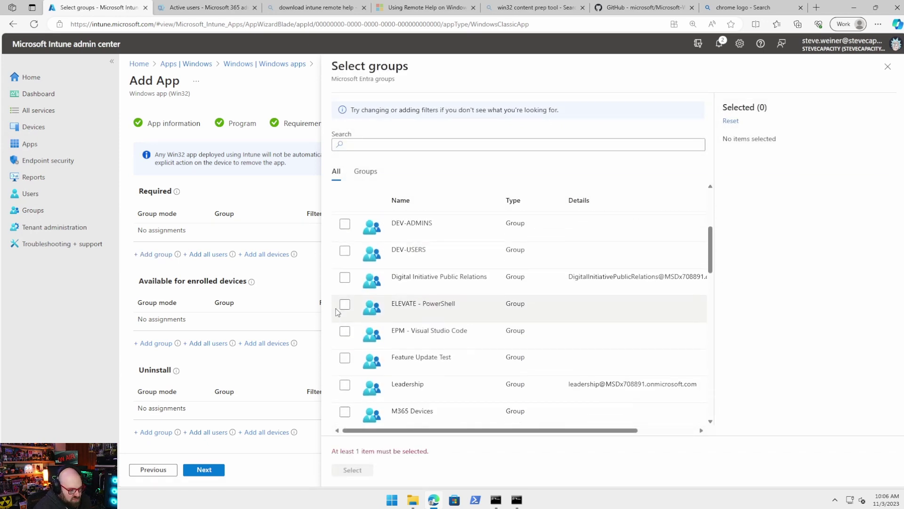
{"action": "scroll", "coordinate": [387, 340], "scroll_direction": "down", "scroll_amount": 1}
{"action": "left_click", "coordinate": [344, 303]}
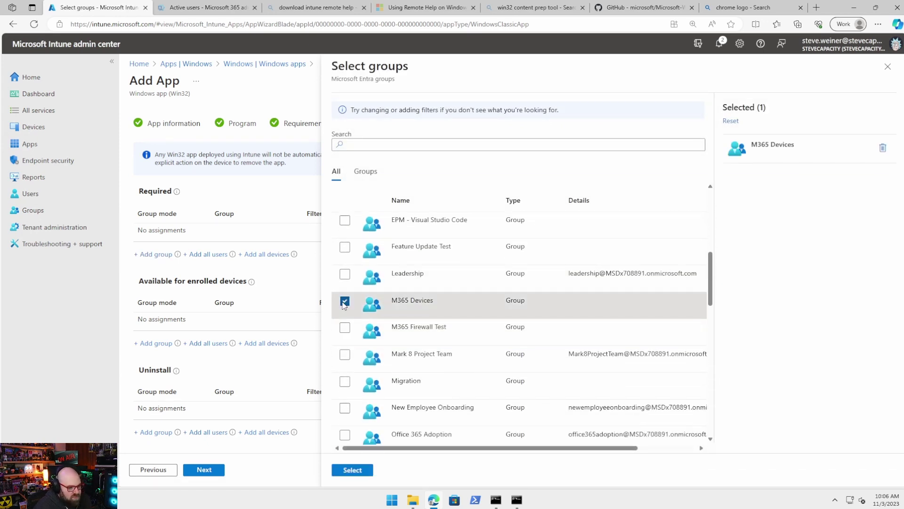
{"action": "left_click", "coordinate": [367, 472]}
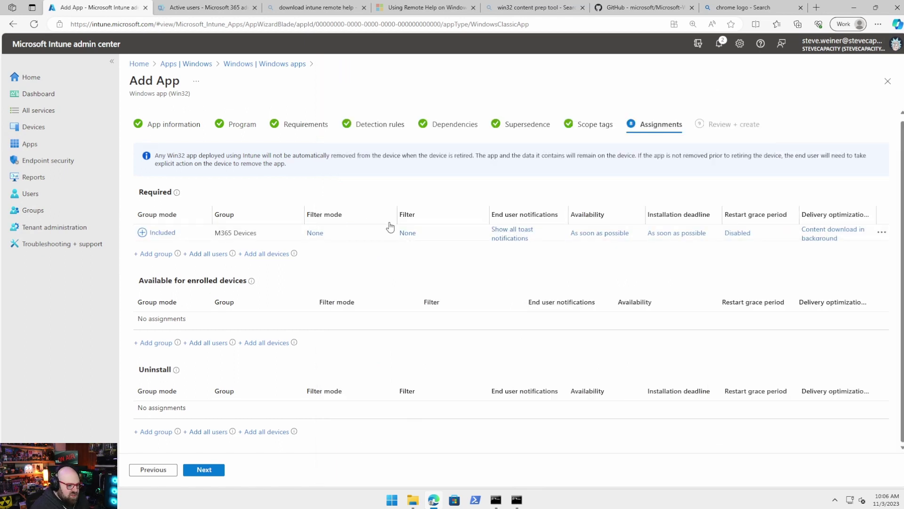
Review M365 Devices assignment settings, keeping all toast notifications and UTC time, then discard the edits.
{"action": "left_click", "coordinate": [517, 232]}
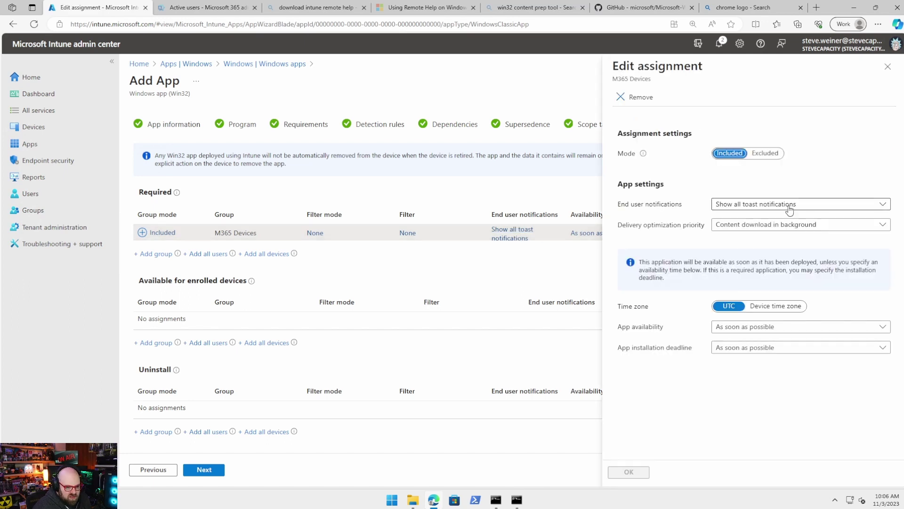
{"action": "left_click", "coordinate": [740, 205]}
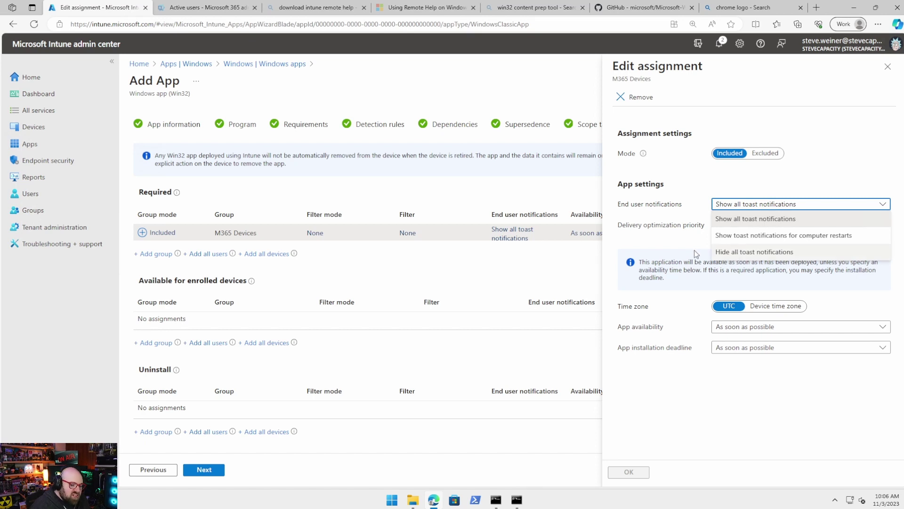
{"action": "left_click", "coordinate": [686, 195]}
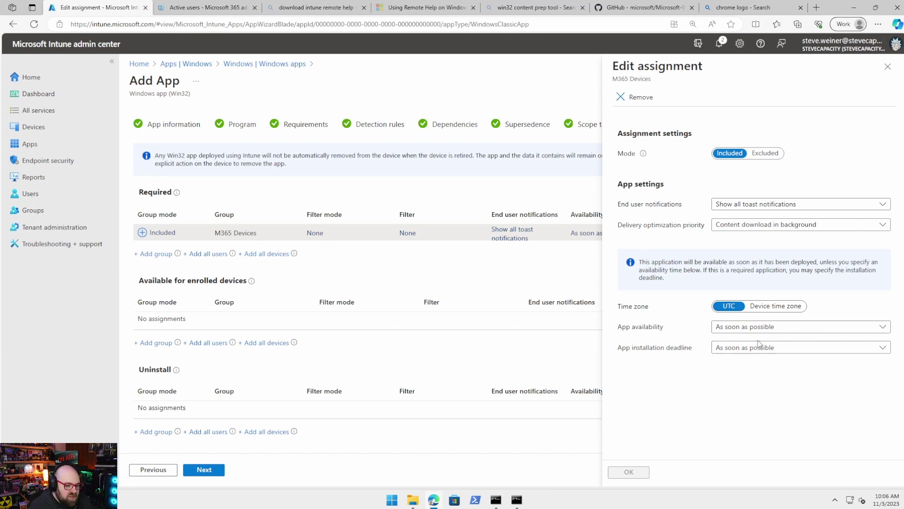
{"action": "left_click", "coordinate": [776, 306]}
{"action": "left_click", "coordinate": [715, 311]}
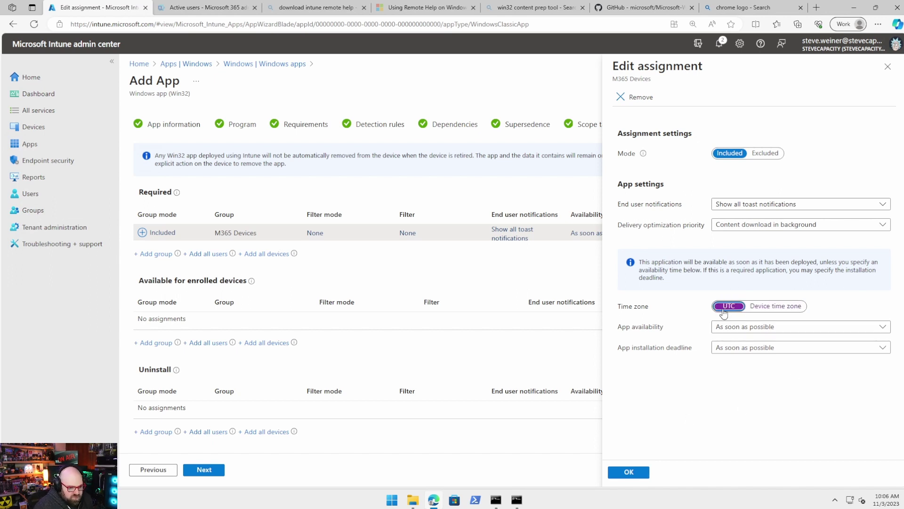
{"action": "left_click", "coordinate": [888, 67]}
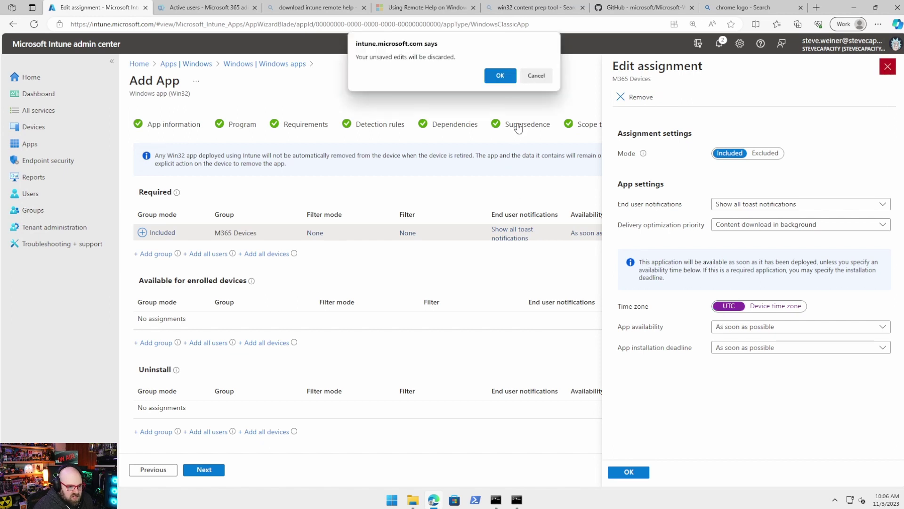
{"action": "left_click", "coordinate": [500, 76]}
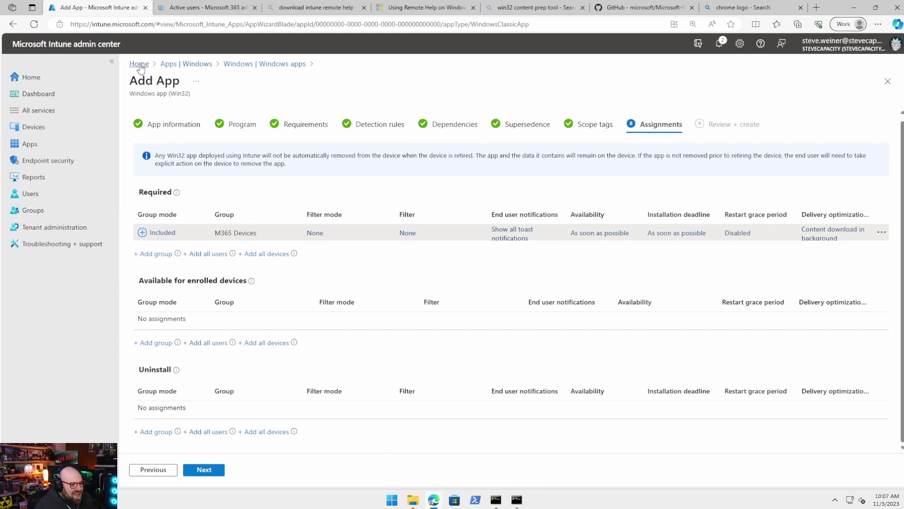
Leave the Add App wizard, discarding unsaved edits, and list the Windows apps.
{"action": "left_click", "coordinate": [183, 70]}
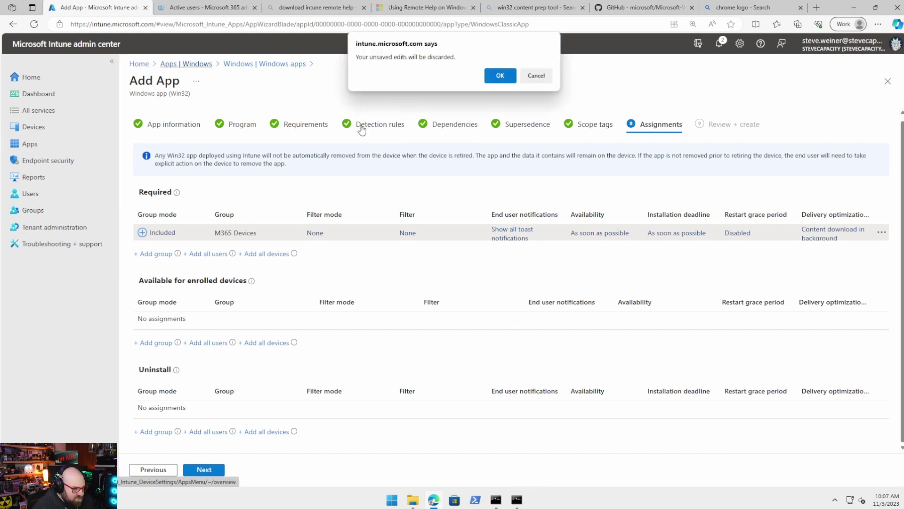
{"action": "left_click", "coordinate": [506, 81]}
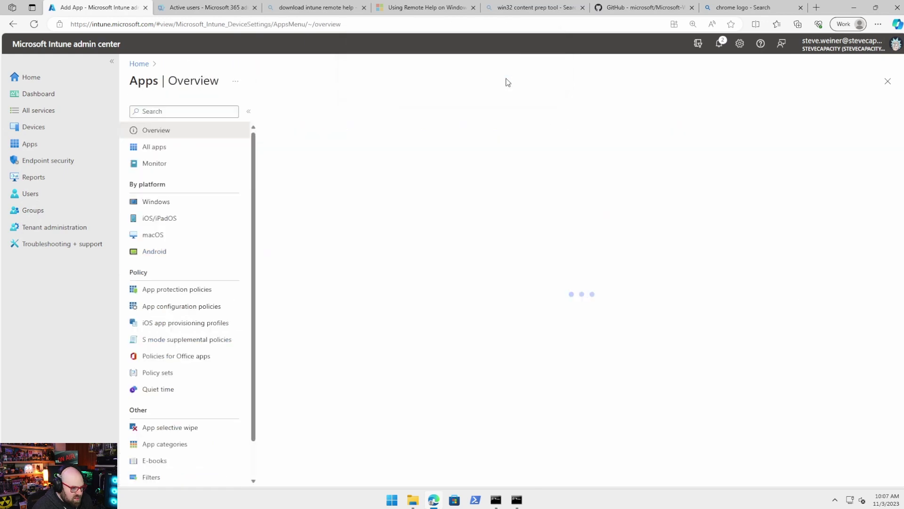
{"action": "left_click", "coordinate": [192, 201]}
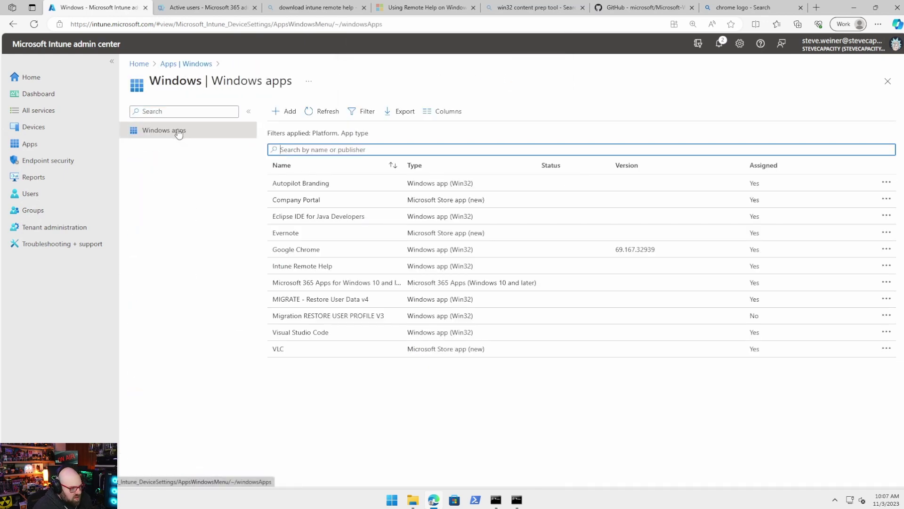
Open Google Chrome's overview and review its status: 4 installed, 2 failed devices.
{"action": "left_click", "coordinate": [322, 251]}
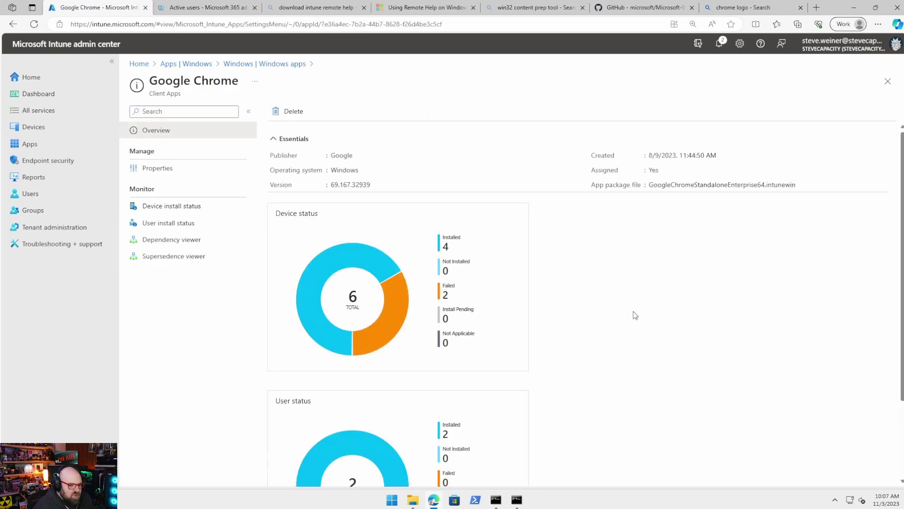
{"action": "scroll", "coordinate": [555, 280], "scroll_direction": "down", "scroll_amount": 1}
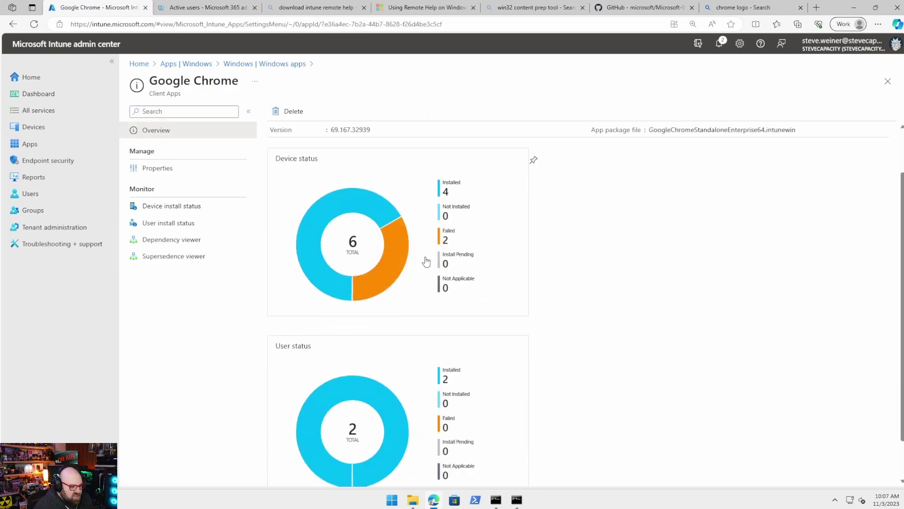
{"action": "scroll", "coordinate": [415, 259], "scroll_direction": "down", "scroll_amount": 1}
{"action": "scroll", "coordinate": [259, 260], "scroll_direction": "up", "scroll_amount": 2}
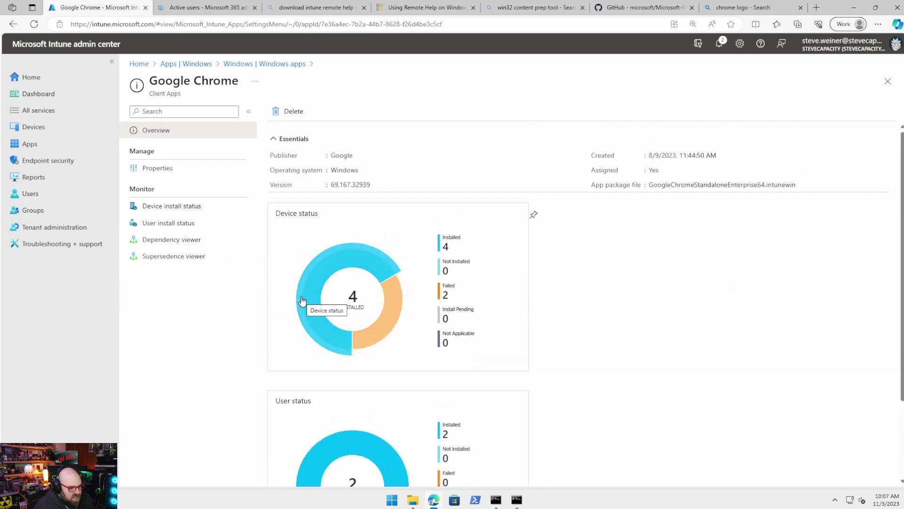
{"action": "mouse_move", "coordinate": [385, 326]}
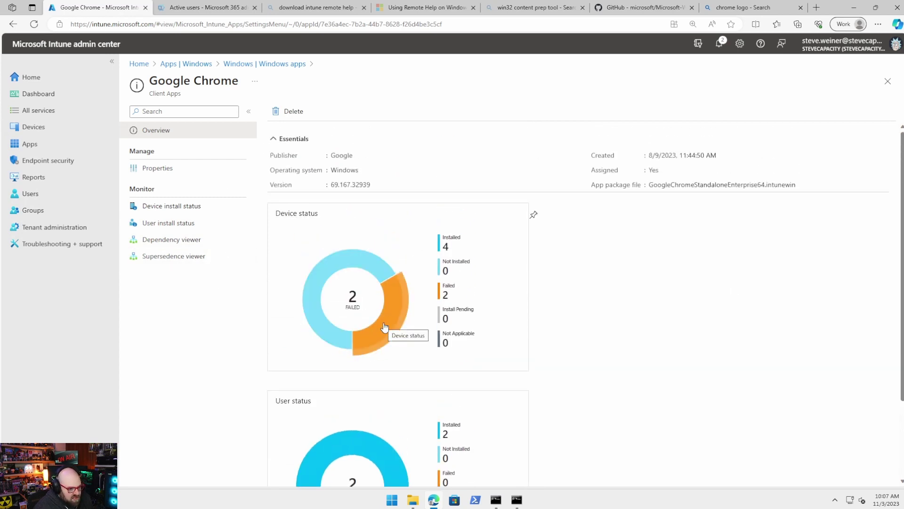
{"action": "scroll", "coordinate": [384, 328], "scroll_direction": "down", "scroll_amount": 2}
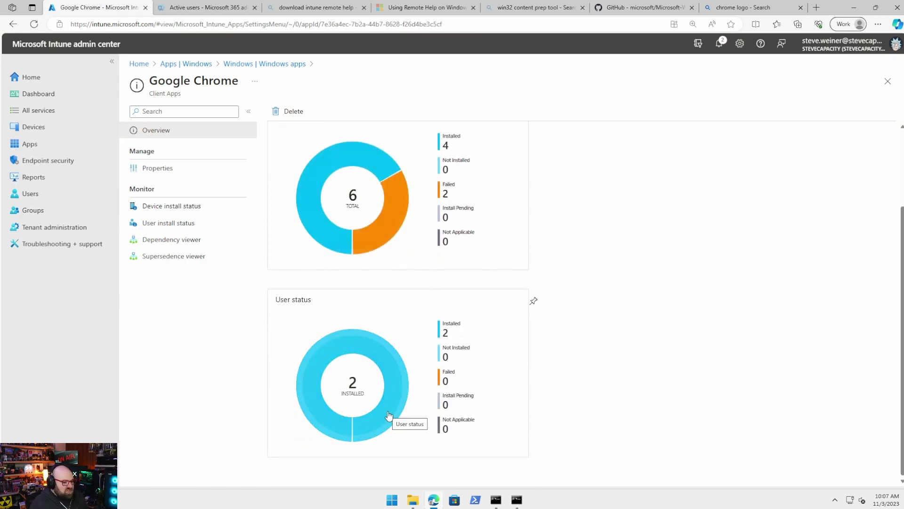
Scroll through Google Chrome's Properties, then show its Device install status list (7 records).
{"action": "left_click", "coordinate": [214, 170]}
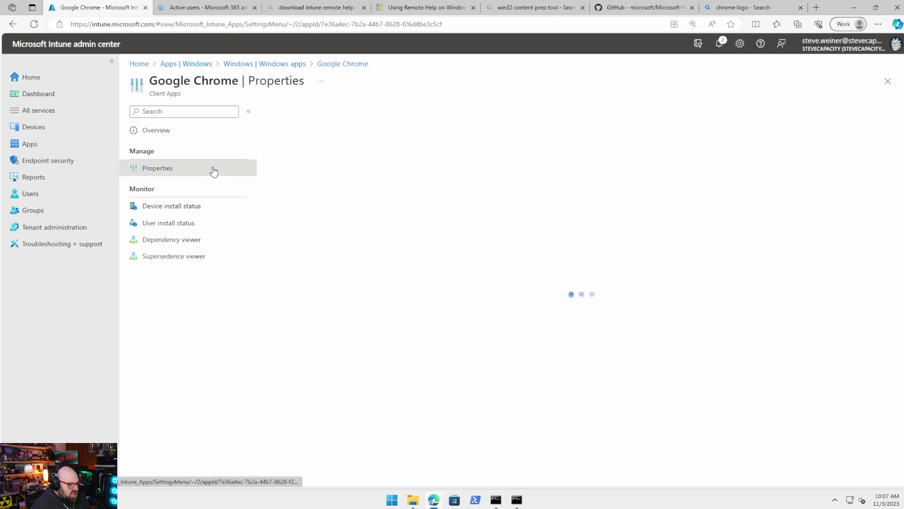
{"action": "scroll", "coordinate": [473, 229], "scroll_direction": "down", "scroll_amount": 1}
{"action": "scroll", "coordinate": [473, 230], "scroll_direction": "down", "scroll_amount": 4}
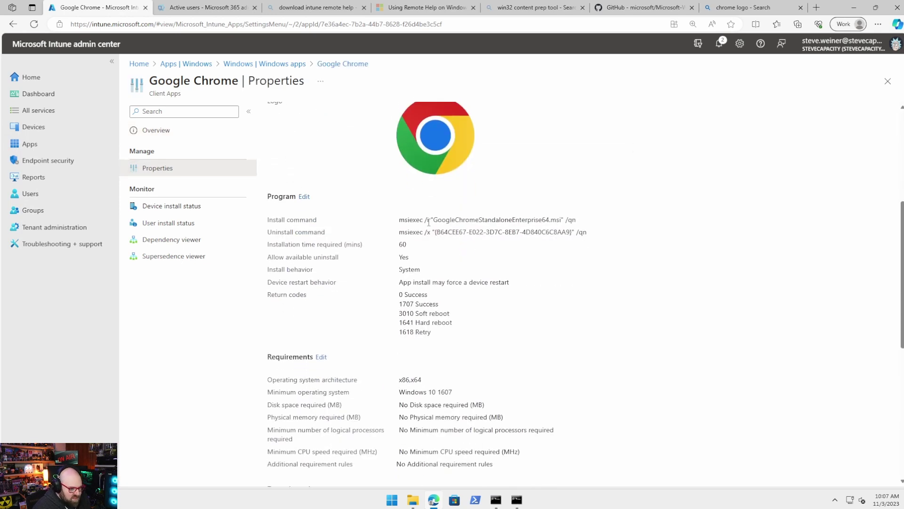
{"action": "scroll", "coordinate": [648, 248], "scroll_direction": "down", "scroll_amount": 7}
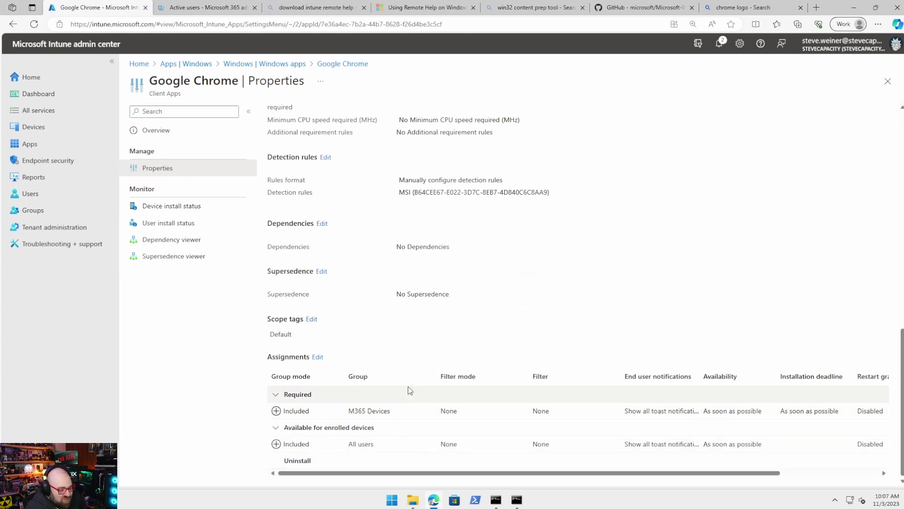
{"action": "left_click", "coordinate": [178, 210]}
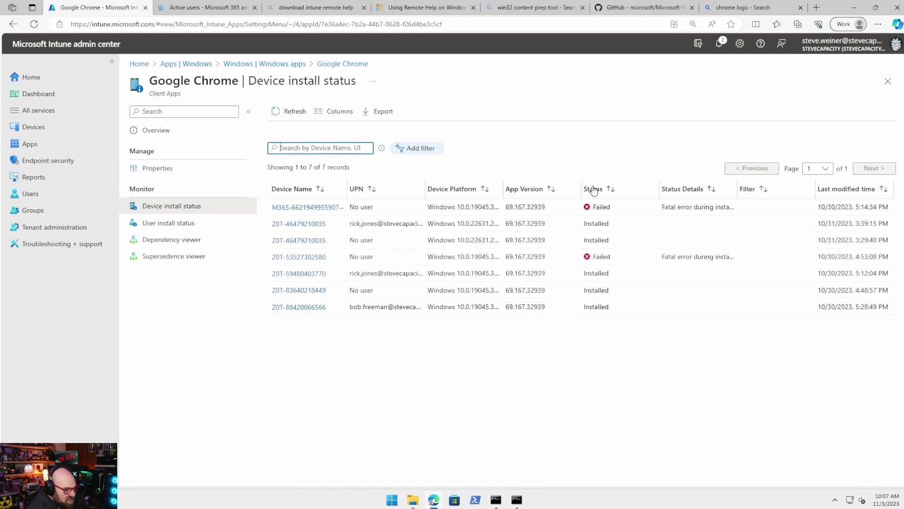
Inspect the first device's install details in the Device install status list.
{"action": "left_click", "coordinate": [287, 207]}
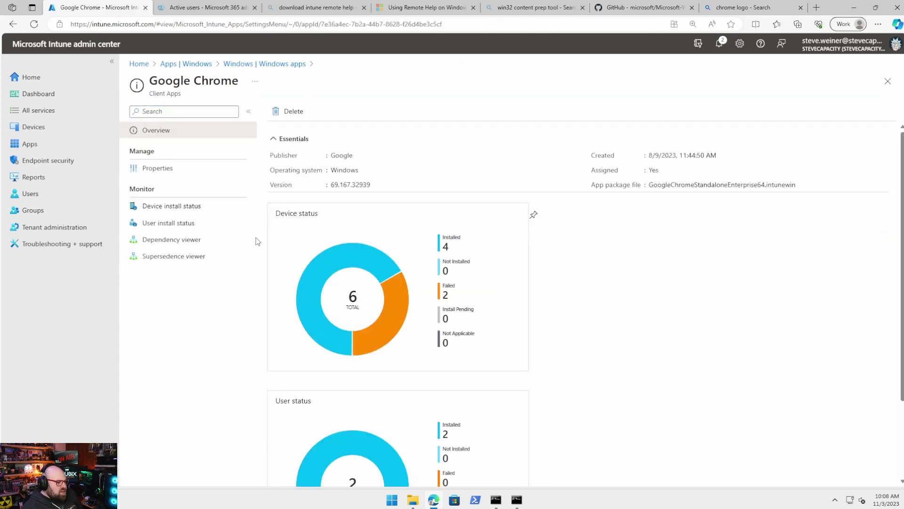